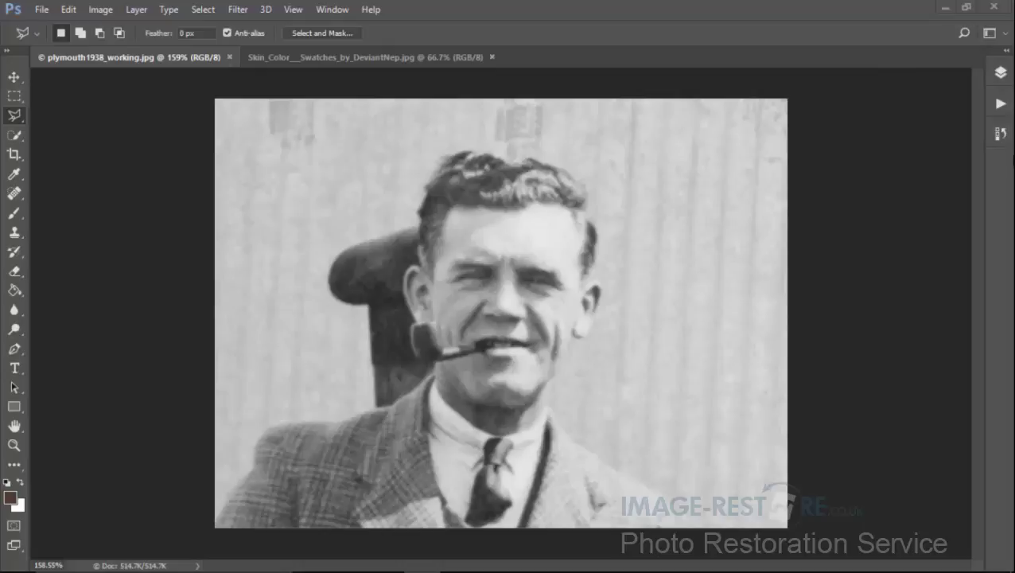
- Show the photo's Layers panel, holding only Background, then bring up the Skin_Color swatches image
left_click(1000, 73)
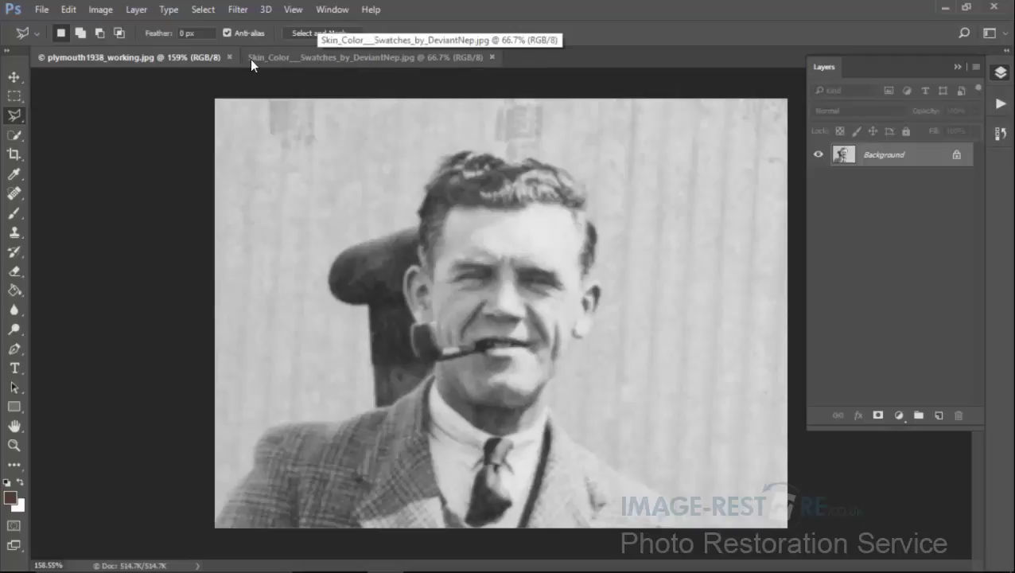
left_click(380, 58)
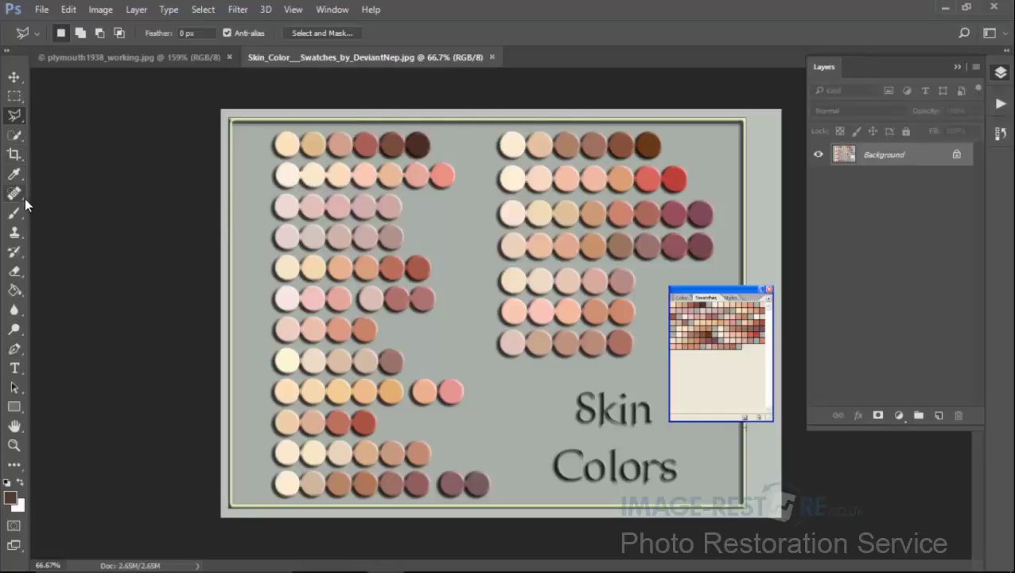
- Sample a light skin swatch and fill a new Layer 1 on the portrait with it
left_click(14, 175)
left_click(292, 176)
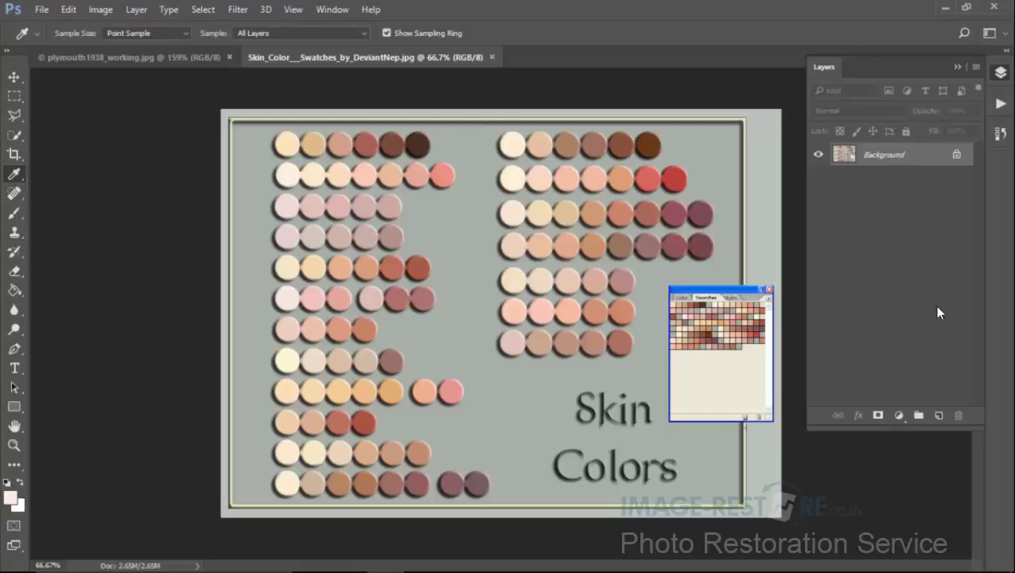
left_click(175, 61)
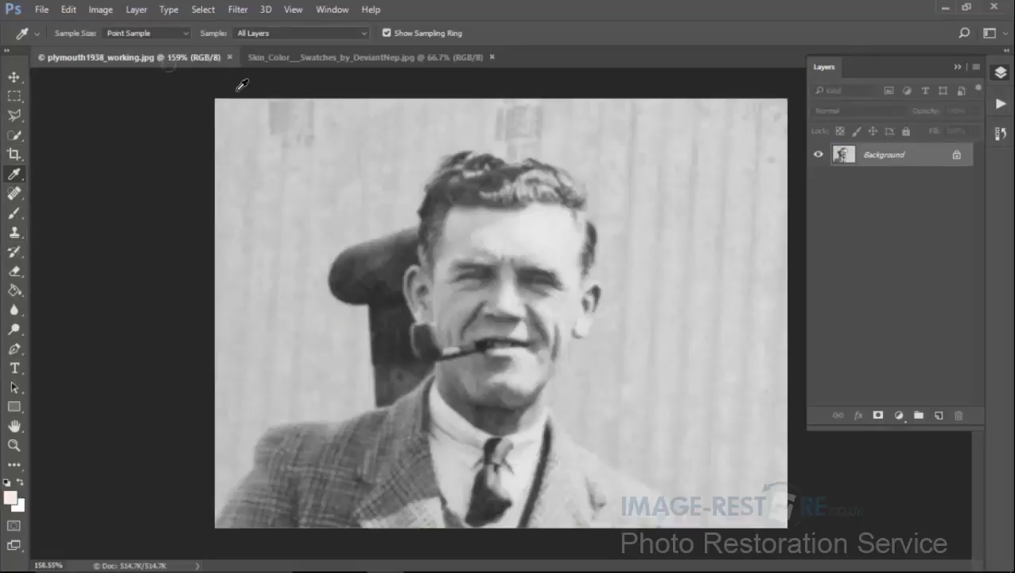
left_click(939, 415)
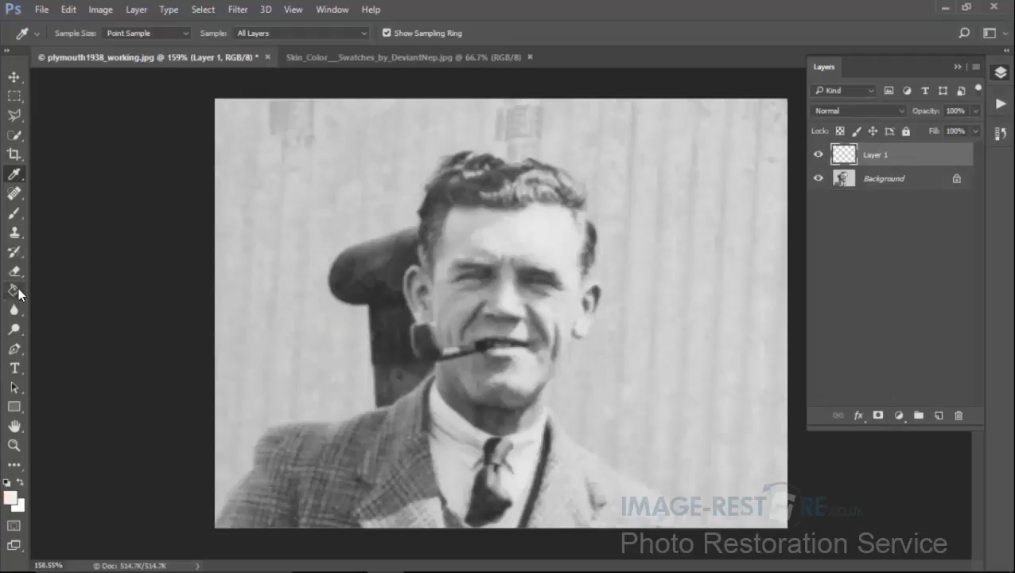
left_click(15, 290)
left_click(428, 256)
- Set Layer 1 to Color blend mode and hide it with a Hide All black mask
left_click(857, 111)
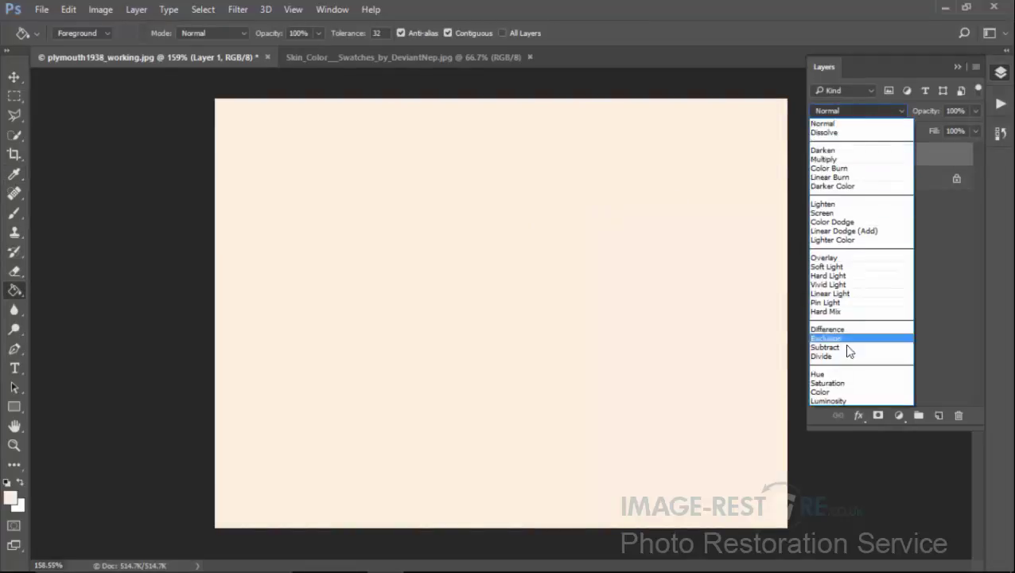
left_click(838, 392)
left_click(137, 10)
mouse_move(195, 200)
left_click(132, 212)
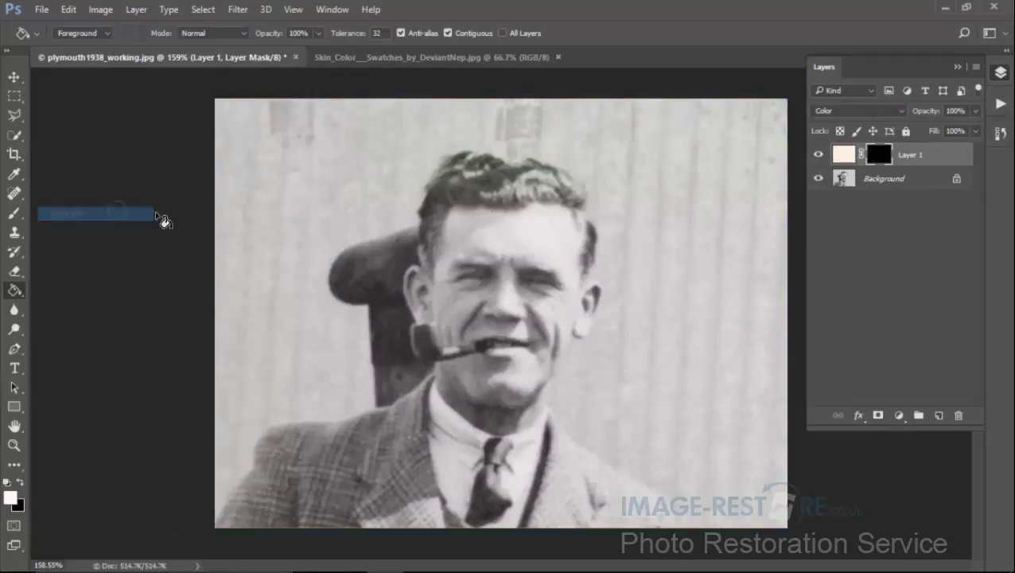
left_click(360, 57)
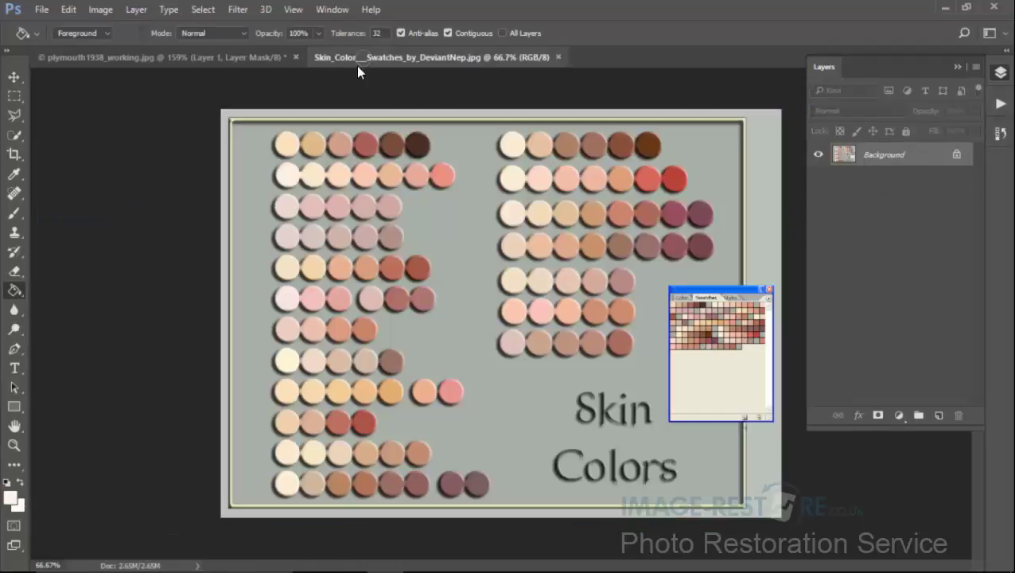
- Sample a light peach swatch and fill a new Layer 2 on the portrait with it
left_click(14, 173)
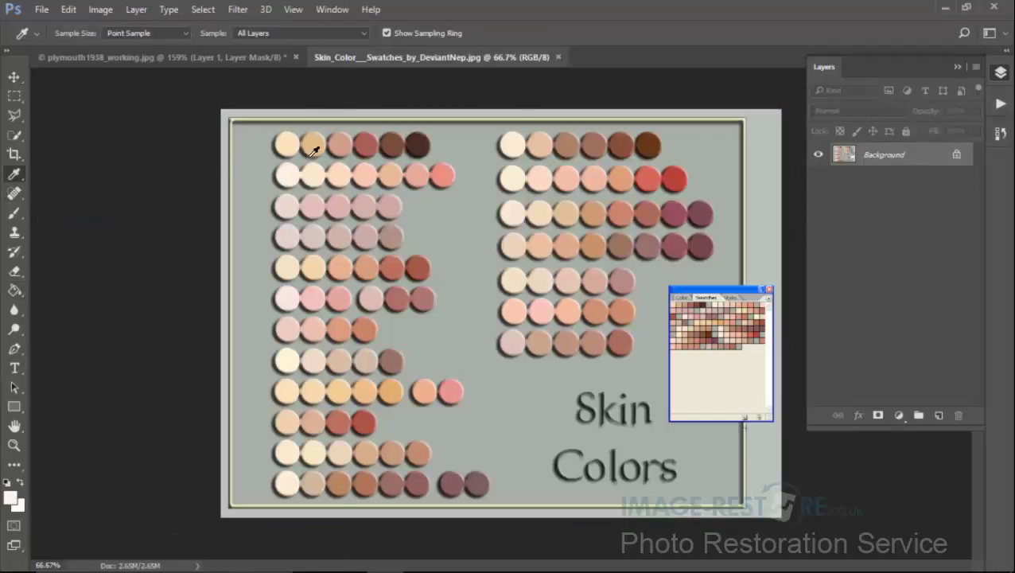
left_click(374, 171)
left_click(386, 171)
left_click(396, 169)
left_click(376, 172)
left_click(246, 59)
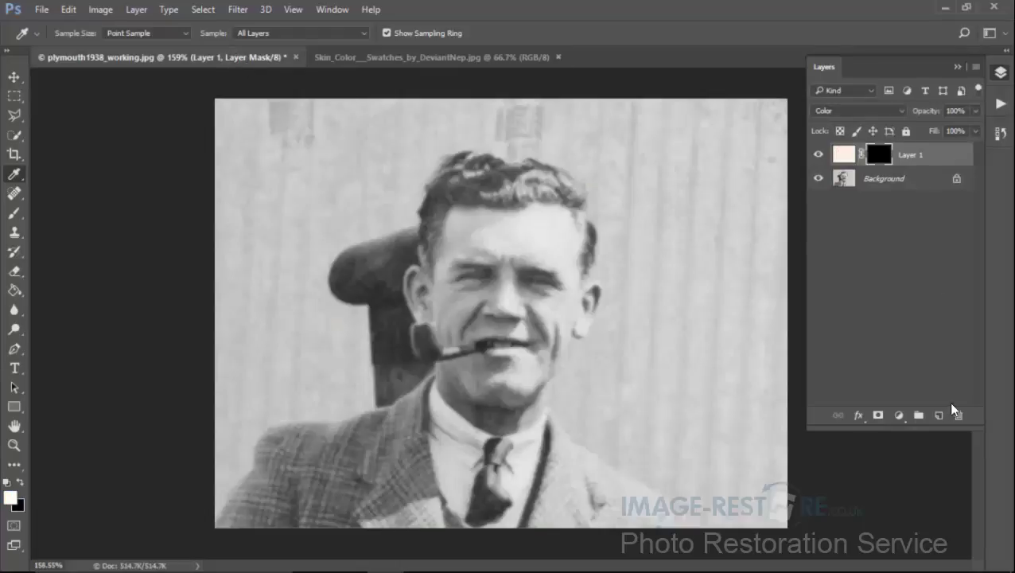
left_click(938, 415)
left_click(14, 290)
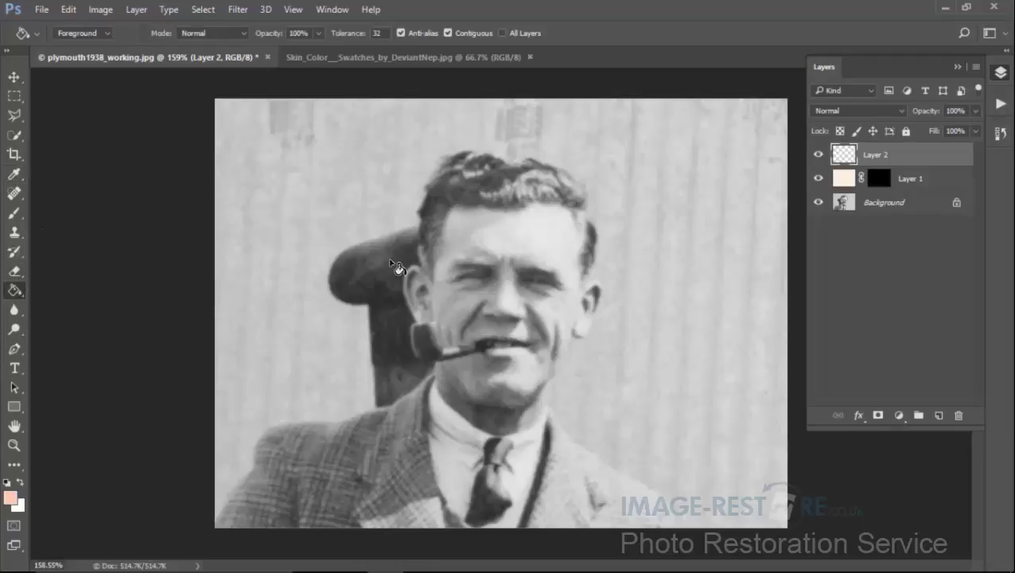
left_click(661, 266)
- Set Layer 2 to Color blend mode and hide it with a Hide All black mask
left_click(851, 112)
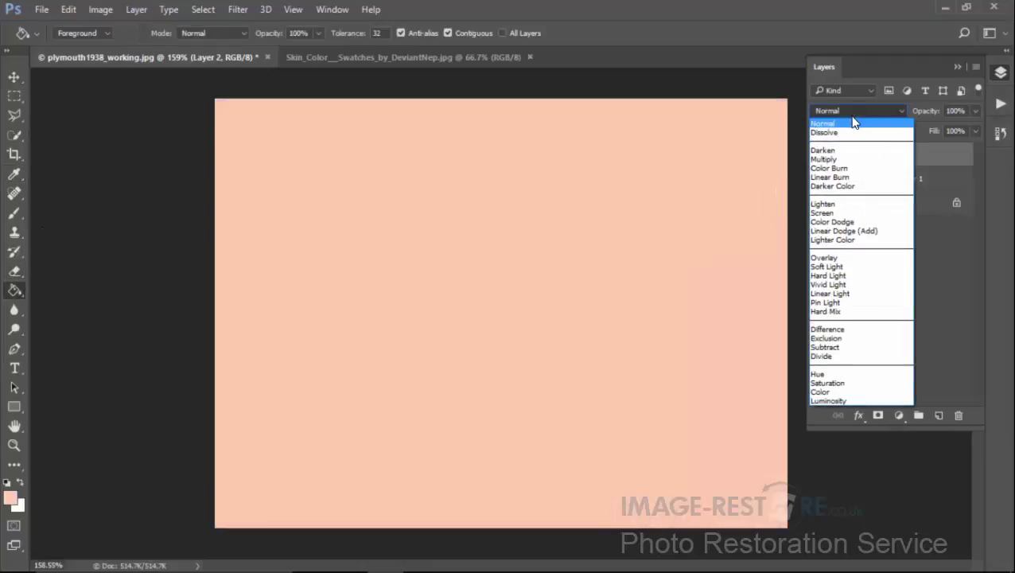
left_click(835, 392)
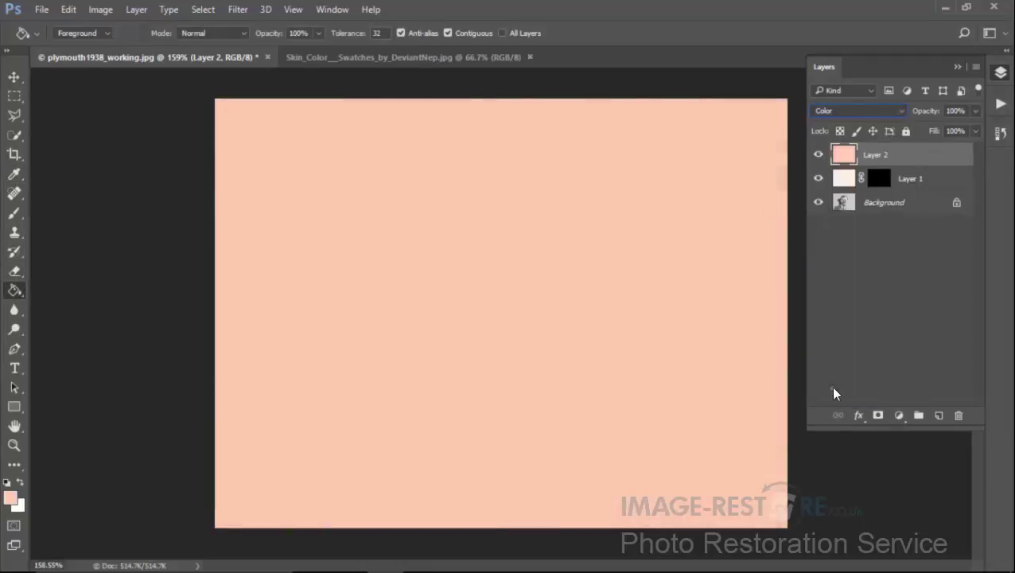
left_click(136, 10)
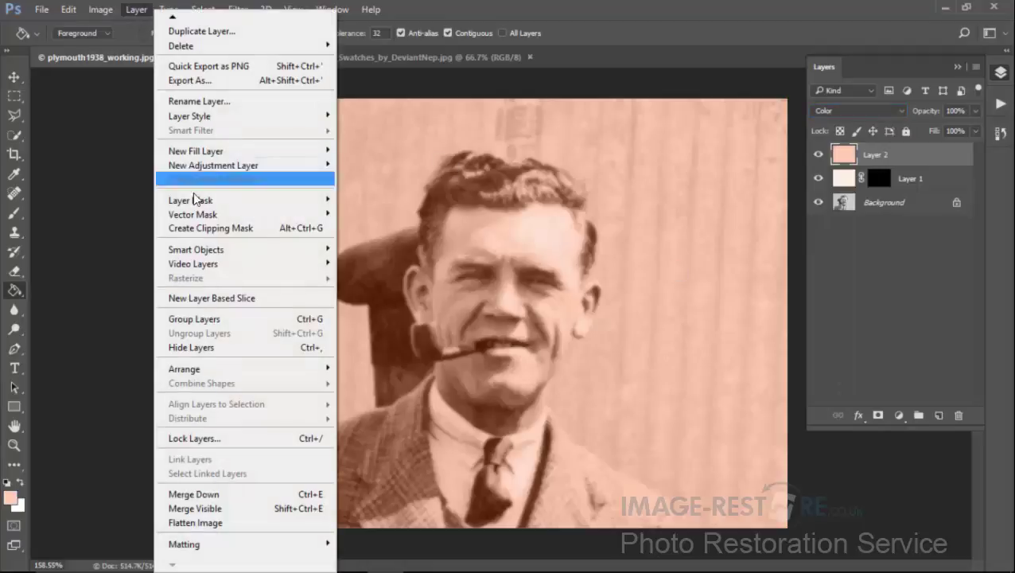
left_click(96, 214)
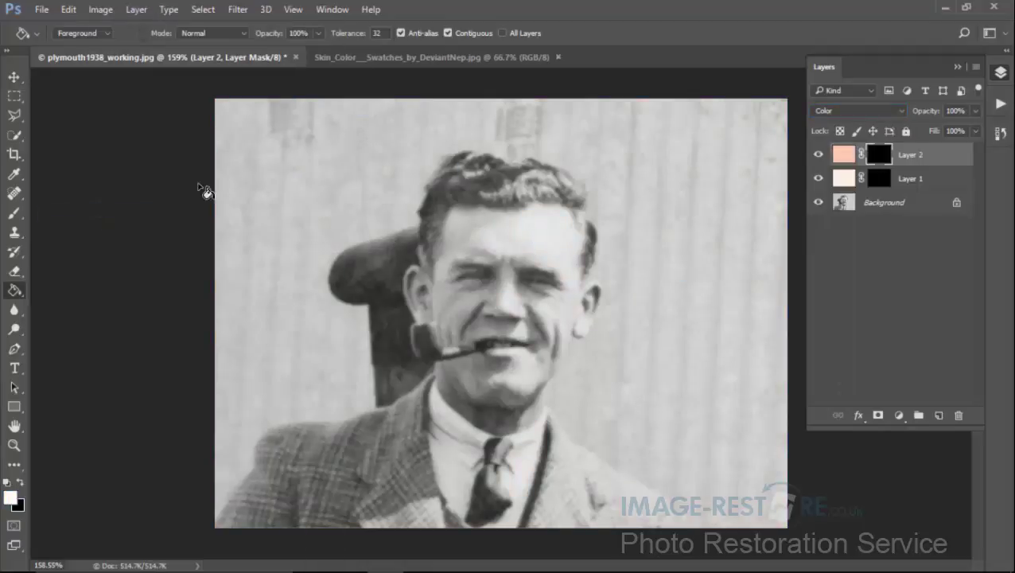
left_click(356, 56)
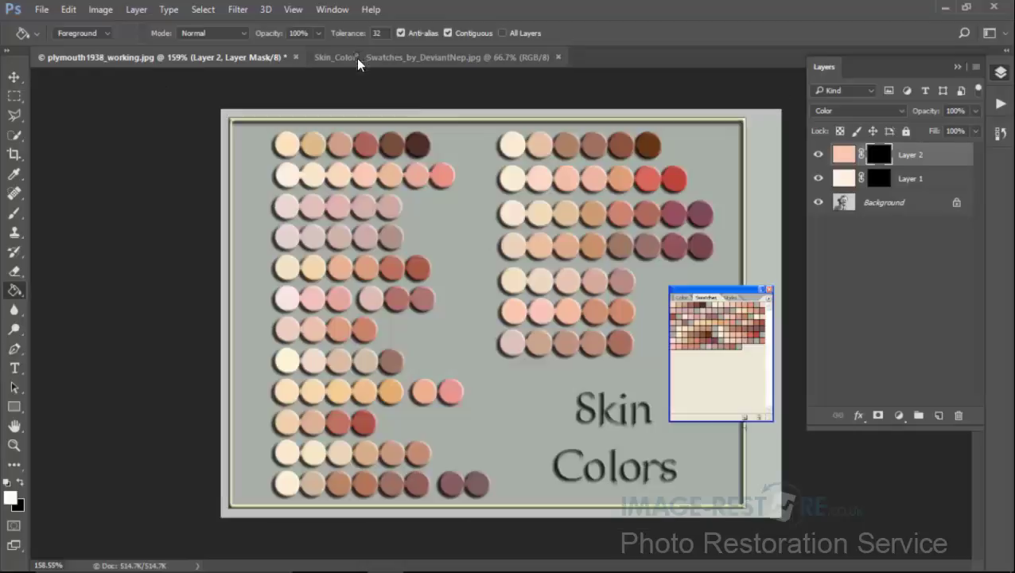
- Sample a salmon skin swatch and fill a new Layer 3 on the portrait with it
left_click(14, 175)
left_click(447, 171)
left_click(261, 62)
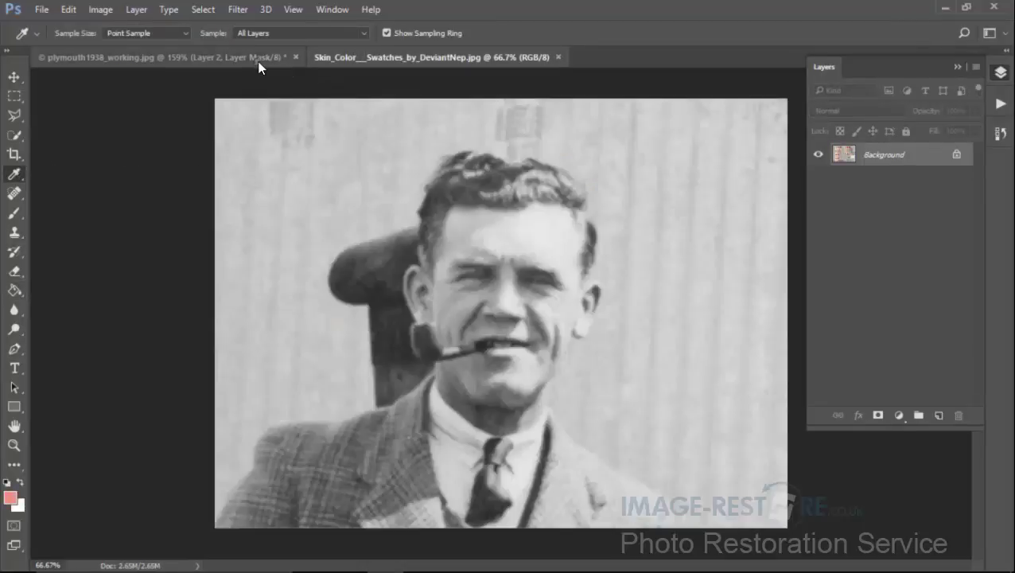
left_click(937, 414)
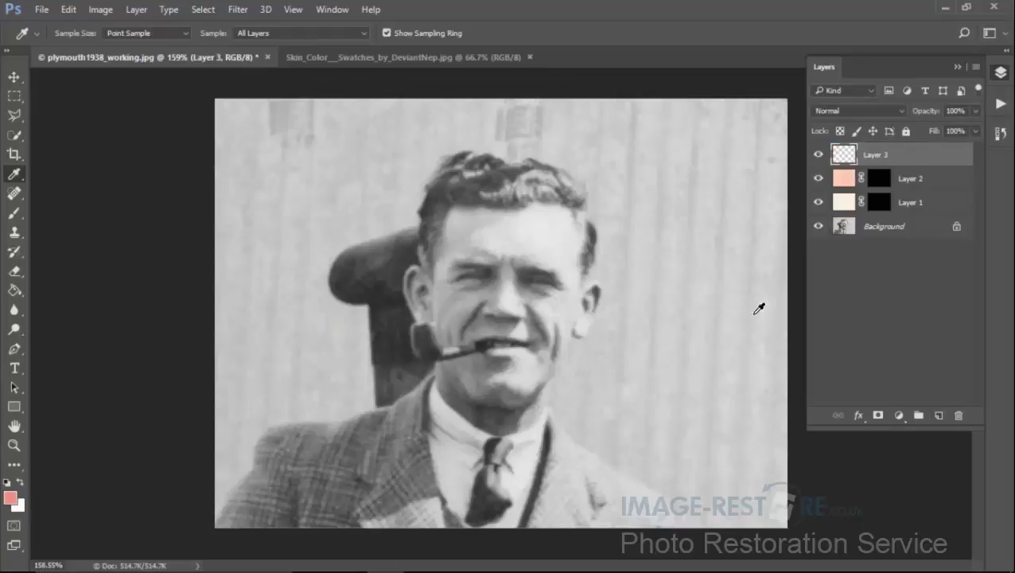
left_click(15, 290)
left_click(396, 248)
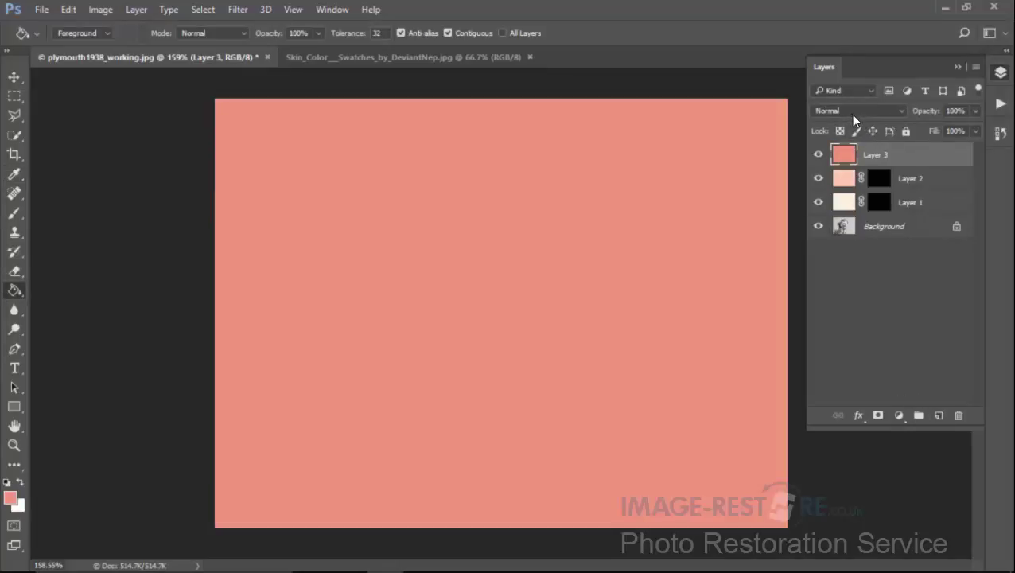
- Set Layer 3 to Color mode, hide it with a black mask, and add an empty Layer 4
left_click(853, 115)
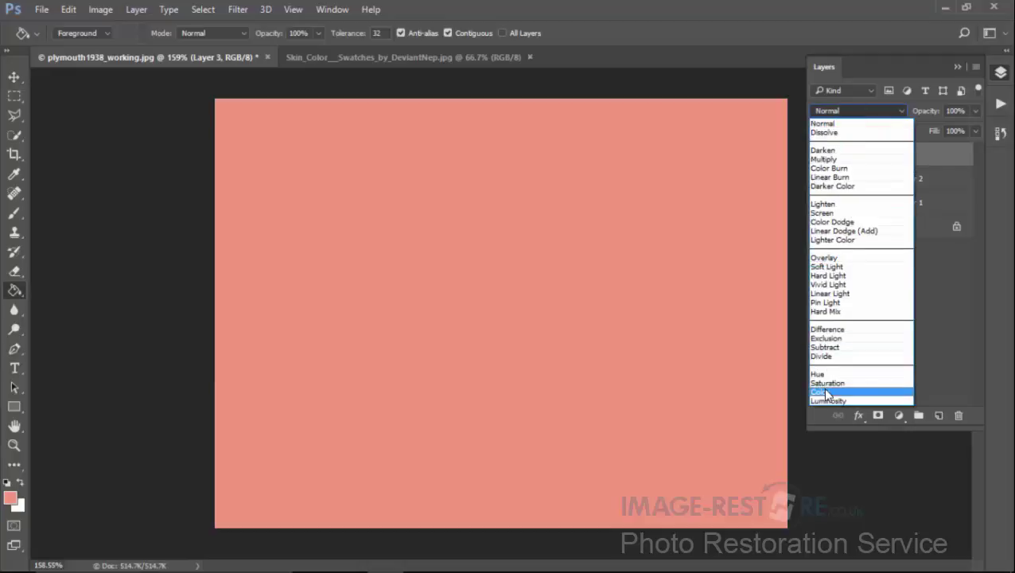
left_click(825, 392)
left_click(134, 10)
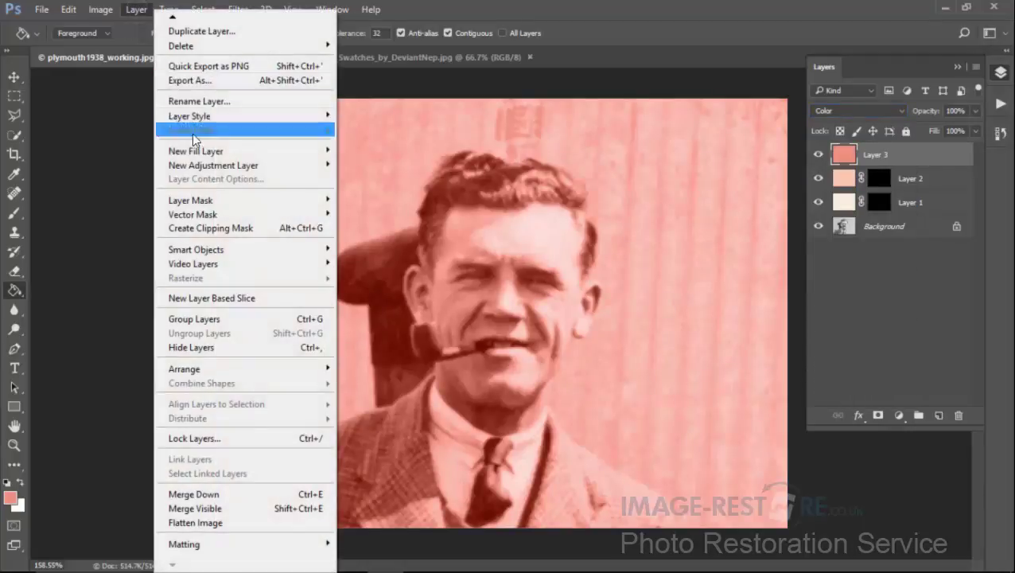
mouse_move(208, 201)
left_click(108, 211)
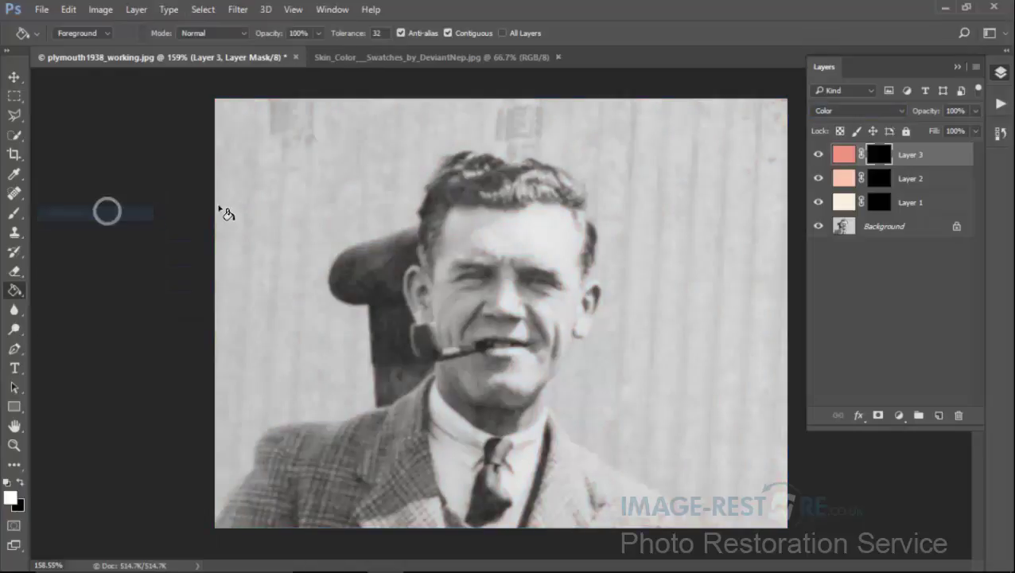
left_click(939, 415)
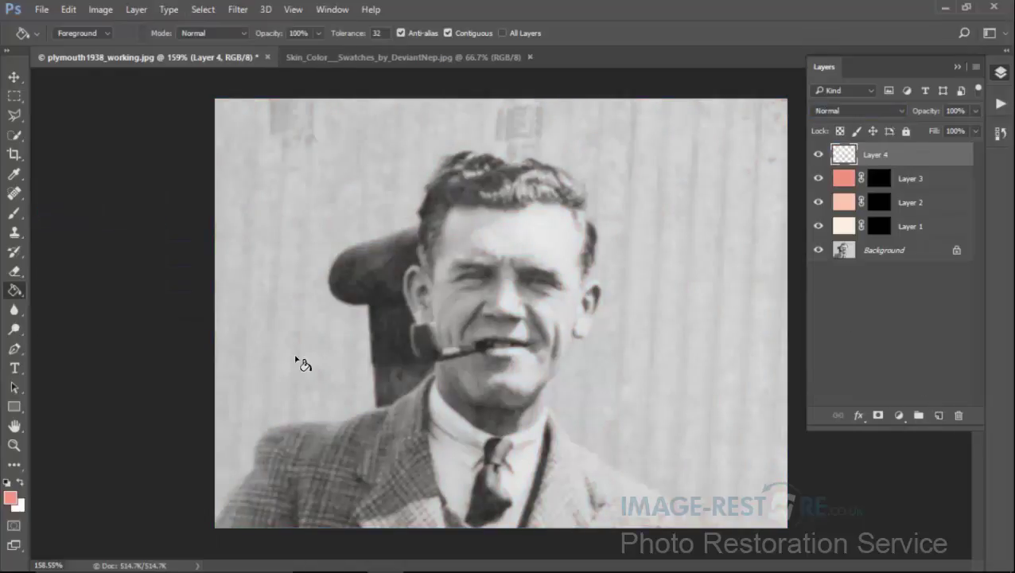
- Set the foreground colour to magenta e1278a in the Color Picker
key("i")
left_click(11, 498)
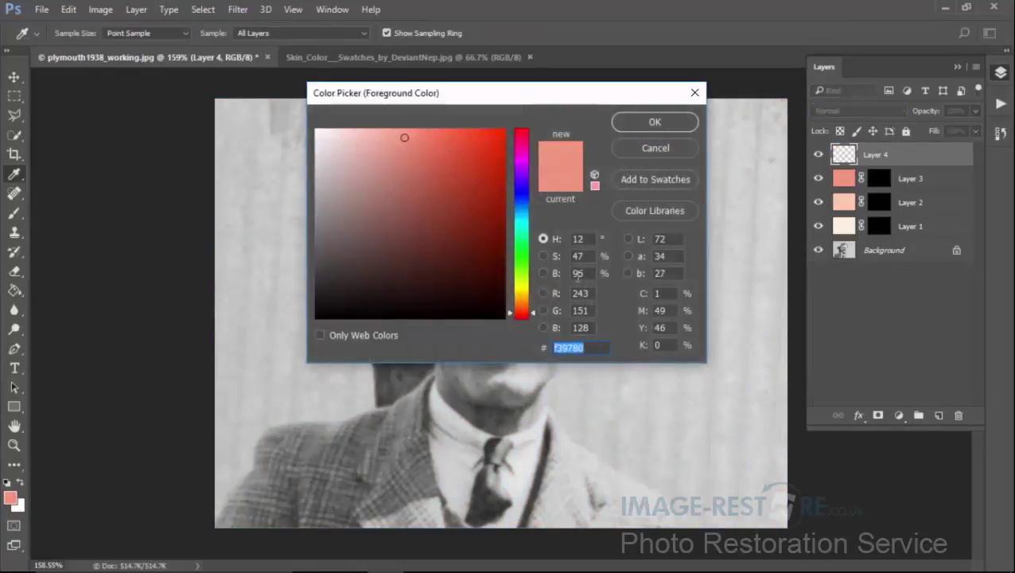
left_click(656, 295)
type("2")
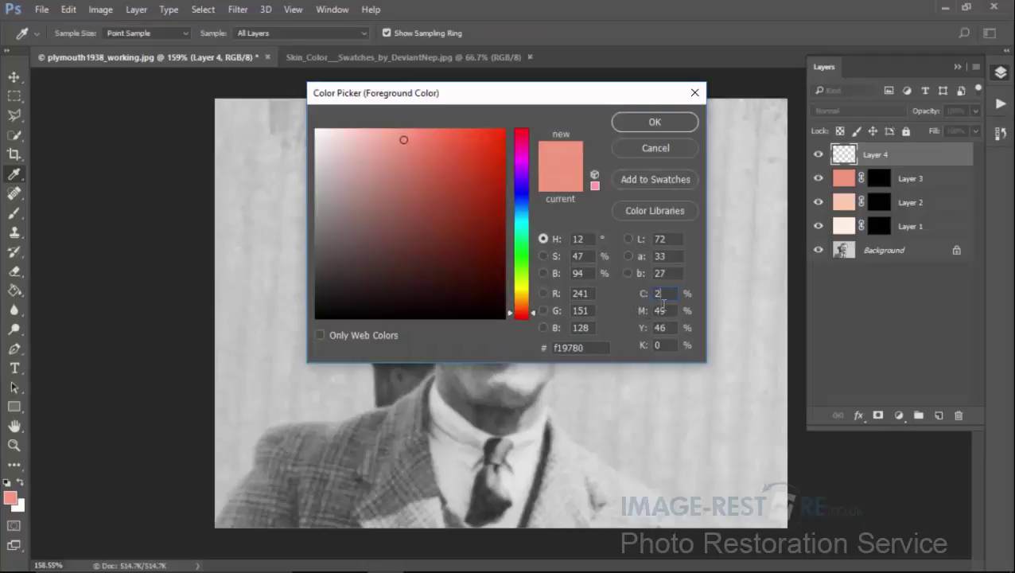
type("9")
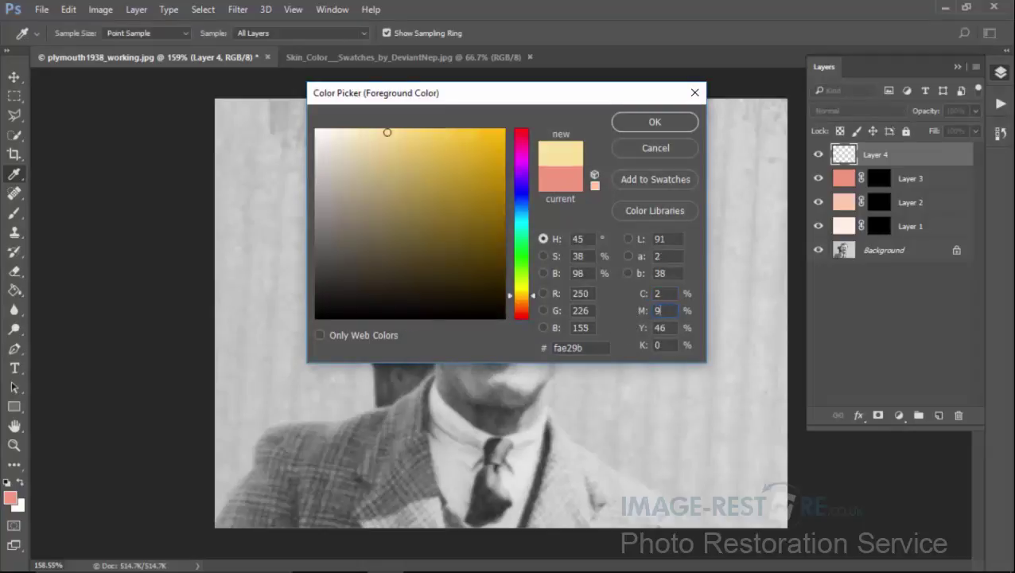
type("5")
left_click(665, 327)
type("2")
key("Tab")
type("2")
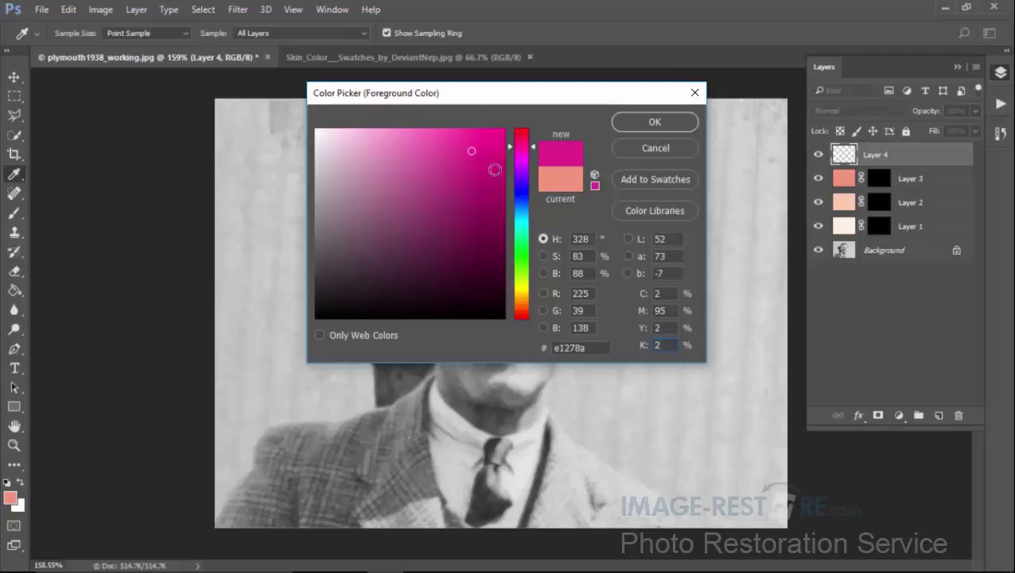
left_click(642, 124)
- Fill Layer 4 with magenta, set it to Color blend mode, and hide it with a black mask
key("g")
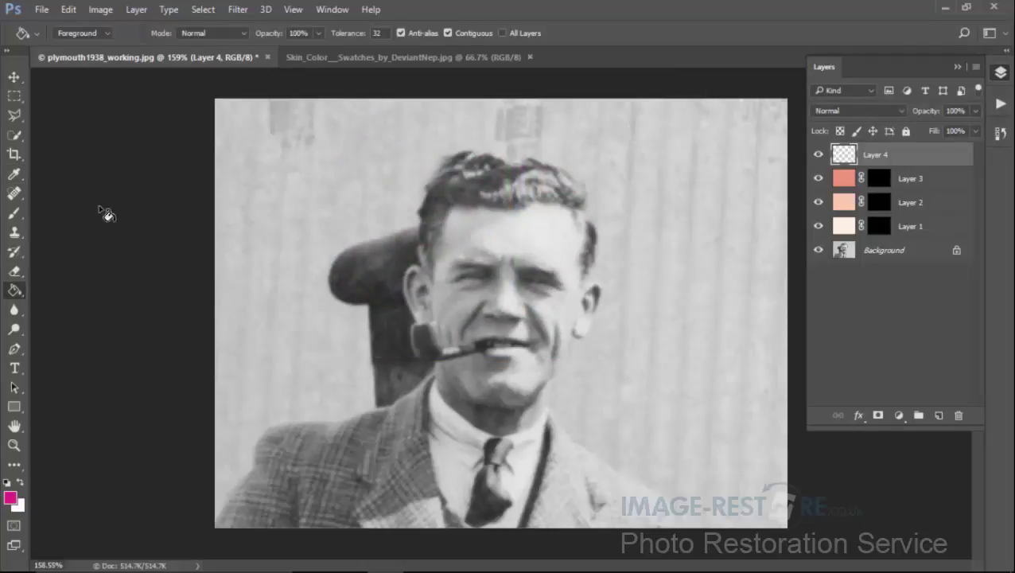
left_click(557, 216)
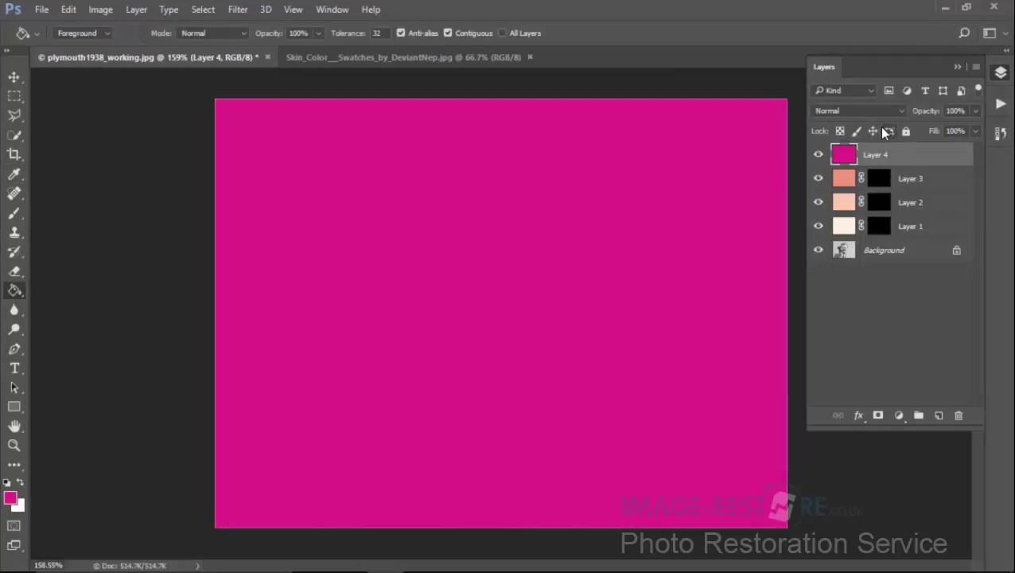
left_click(834, 112)
left_click(820, 391)
left_click(136, 9)
mouse_move(194, 199)
left_click(92, 212)
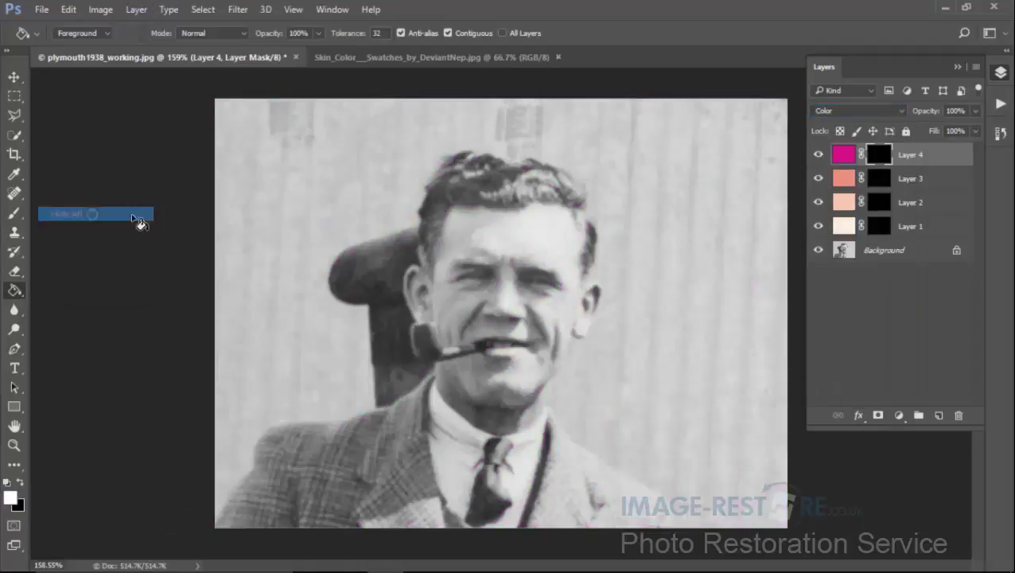
left_click(875, 226)
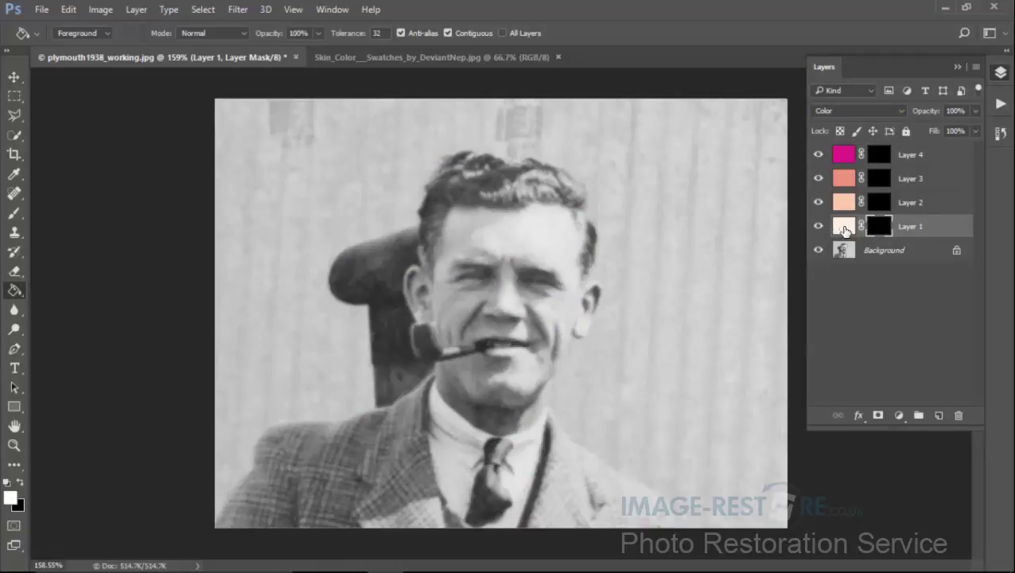
- Paint Layer 1's mask white at 100% over forehead, jaw, cheeks and chin; lower opacity to 46%
left_click(14, 212)
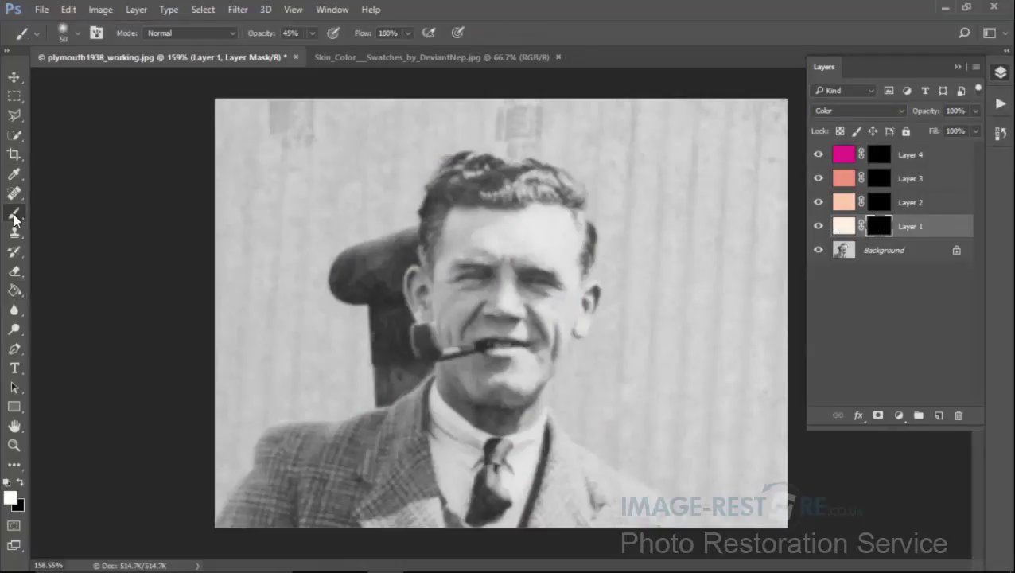
left_click_drag(313, 35, 362, 53)
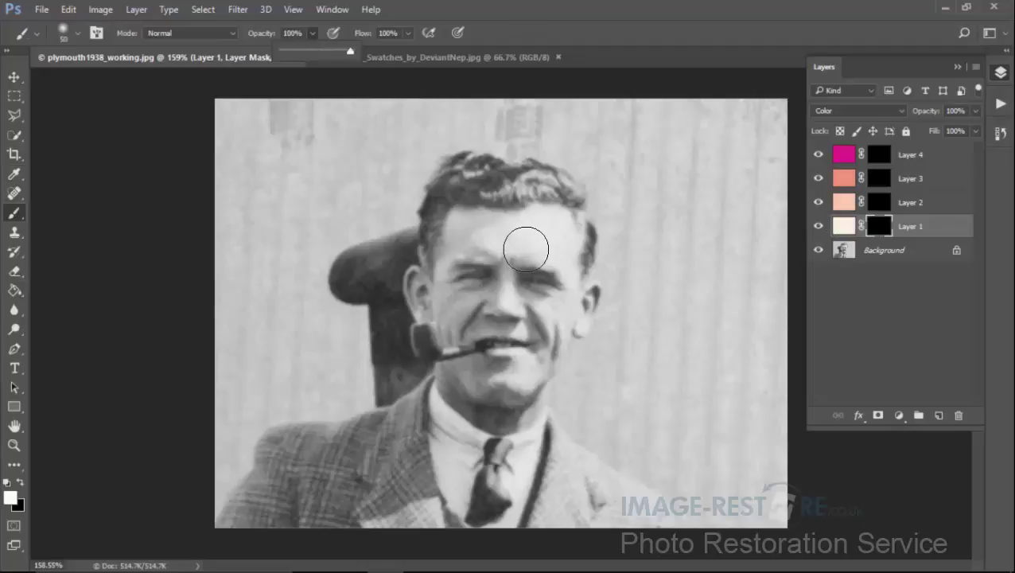
mouse_move(513, 254)
left_mouse_down()
mouse_move(493, 281)
mouse_move(488, 243)
mouse_move(458, 226)
mouse_move(447, 296)
mouse_move(418, 309)
left_mouse_up()
key("bracketleft")
key("bracketleft")
key("bracketleft")
key("bracketleft")
key("bracketleft")
key("bracketleft")
key("bracketleft")
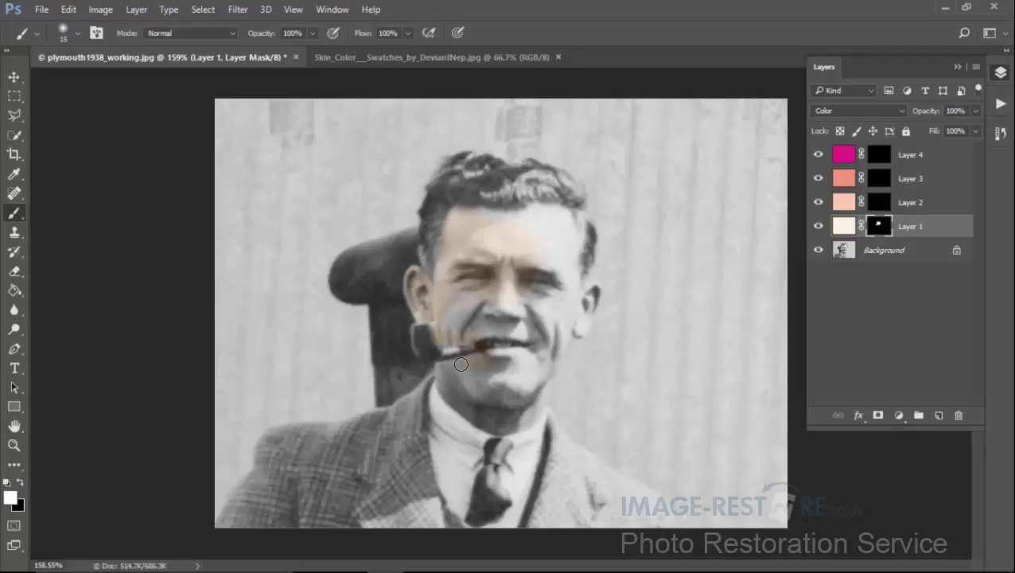
mouse_move(526, 427)
left_mouse_down()
mouse_move(571, 322)
mouse_move(588, 309)
mouse_move(571, 324)
mouse_move(580, 229)
mouse_move(555, 214)
mouse_move(505, 217)
mouse_move(526, 225)
left_mouse_up()
key("bracketright")
key("bracketright")
key("bracketright")
key("bracketright")
key("bracketright")
mouse_move(499, 310)
left_mouse_down()
mouse_move(463, 322)
mouse_move(523, 347)
mouse_move(538, 330)
mouse_move(517, 374)
mouse_move(464, 383)
mouse_move(506, 397)
mouse_move(531, 374)
mouse_move(521, 374)
mouse_move(545, 321)
mouse_move(556, 241)
mouse_move(438, 254)
mouse_move(499, 248)
left_mouse_up()
key("bracketleft")
key("bracketleft")
key("bracketleft")
key("bracketleft")
left_click(840, 226)
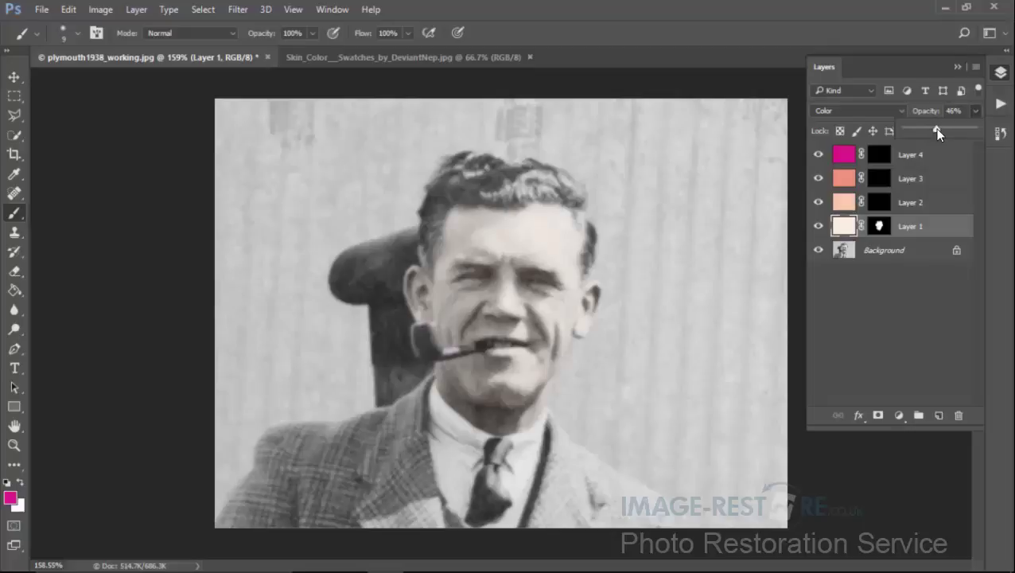
left_click(880, 204)
left_click(13, 444)
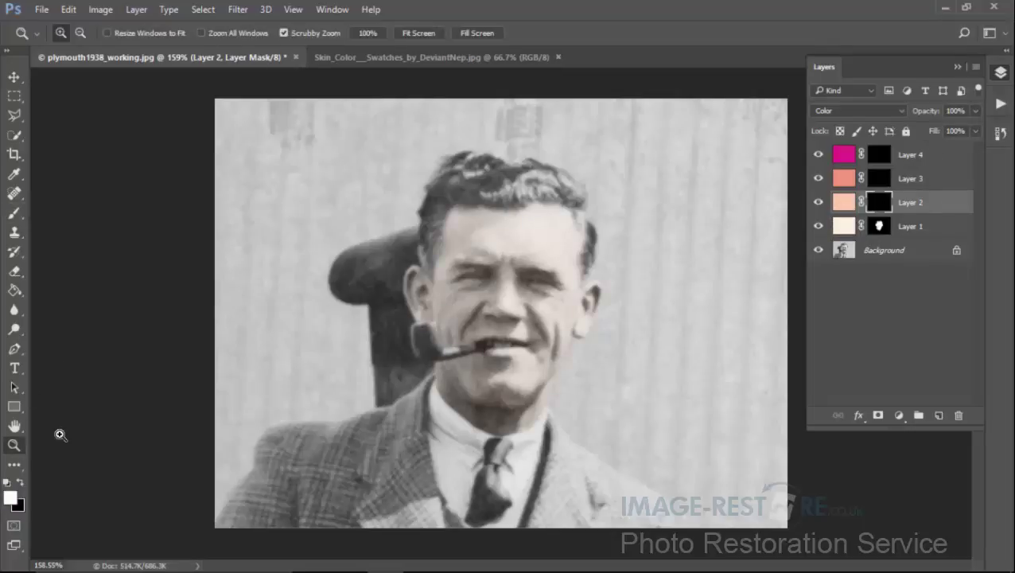
- Zoom in on the face and, at 5% brush strength, faintly paint peach onto the chin
left_click(529, 301)
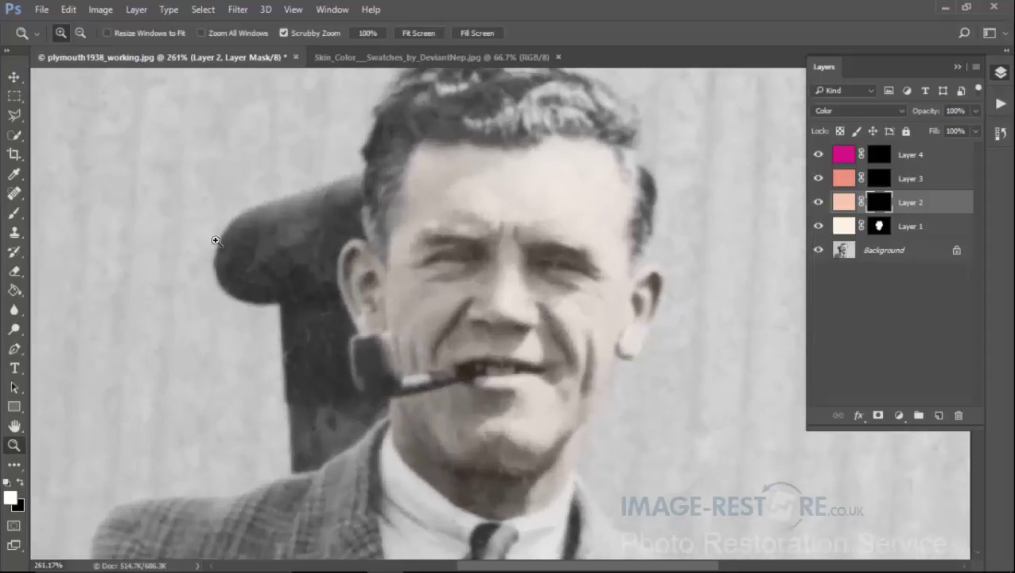
left_click(14, 212)
left_click(281, 34)
type("5")
key("Return")
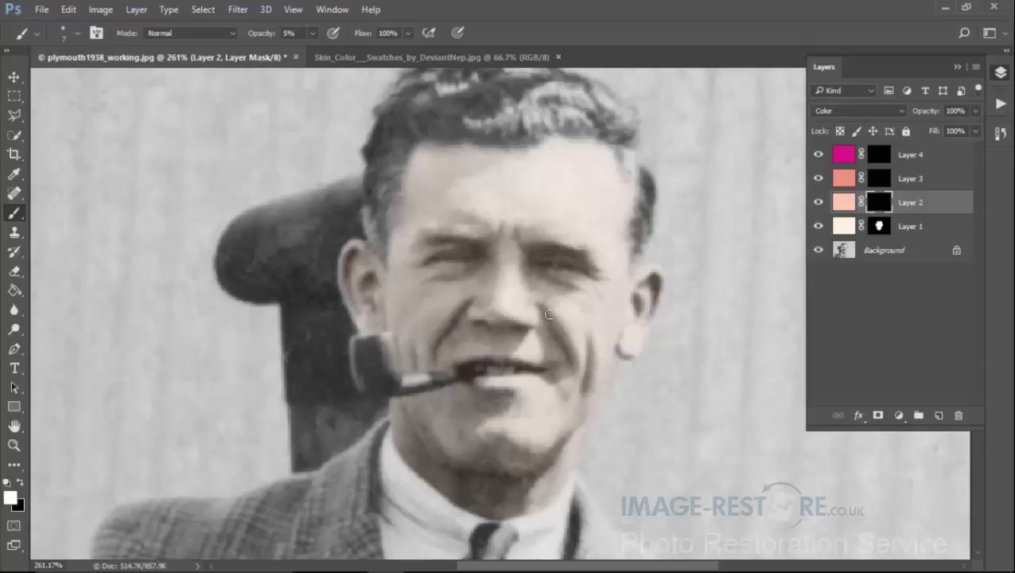
key("bracketright")
key("bracketright")
left_click_drag(499, 460, 510, 454)
key("bracketleft")
- Faintly build up the peach tint on the right cheek, the ear and around the pipe
key("bracketright")
key("bracketright")
key("bracketright")
key("bracketright")
key("bracketleft")
key("bracketleft")
key("bracketleft")
key("bracketright")
mouse_move(495, 407)
left_mouse_down()
mouse_move(562, 395)
mouse_move(581, 373)
mouse_move(578, 404)
mouse_move(561, 328)
left_mouse_up()
mouse_move(521, 271)
left_mouse_down()
mouse_move(551, 297)
mouse_move(577, 288)
mouse_move(603, 326)
mouse_move(552, 297)
left_mouse_up()
key("bracketleft")
key("bracketleft")
left_click_drag(628, 331, 639, 319)
key("bracketright")
key("bracketright")
key("bracketleft")
key("bracketleft")
key("bracketleft")
key("bracketright")
left_click(878, 179)
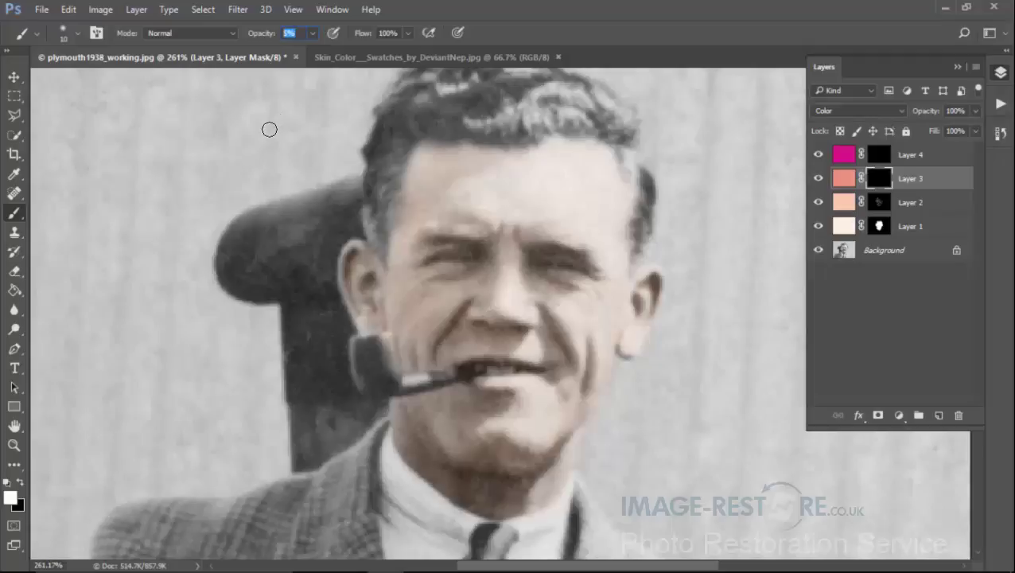
- At 3% brush strength, faintly paint Layer 3's salmon tint onto the lips and both cheeks
type("3")
key("Return")
left_click_drag(489, 381, 489, 383)
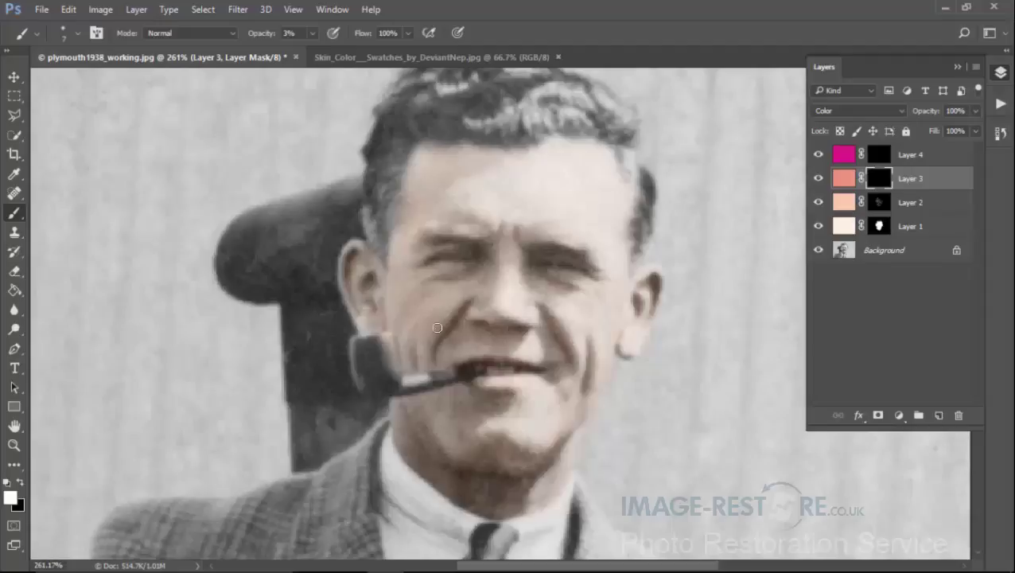
key("bracketright")
key("bracketright")
key("bracketright")
key("bracketright")
key("bracketright")
key("bracketright")
mouse_move(426, 323)
left_mouse_down()
mouse_move(431, 306)
mouse_move(408, 344)
mouse_move(415, 354)
left_mouse_up()
mouse_move(583, 339)
left_mouse_down()
mouse_move(584, 313)
mouse_move(599, 346)
mouse_move(591, 376)
mouse_move(587, 346)
left_mouse_up()
key("bracketleft")
key("bracketleft")
key("bracketleft")
key("bracketleft")
key("bracketright")
key("bracketright")
key("bracketright")
key("bracketright")
key("bracketright")
key("bracketleft")
key("bracketleft")
key("bracketright")
key("bracketright")
key("bracketright")
key("bracketleft")
key("bracketleft")
key("bracketleft")
left_click(238, 10)
- Soften Layer 3's mask with a 2-pixel Gaussian Blur
mouse_move(260, 171)
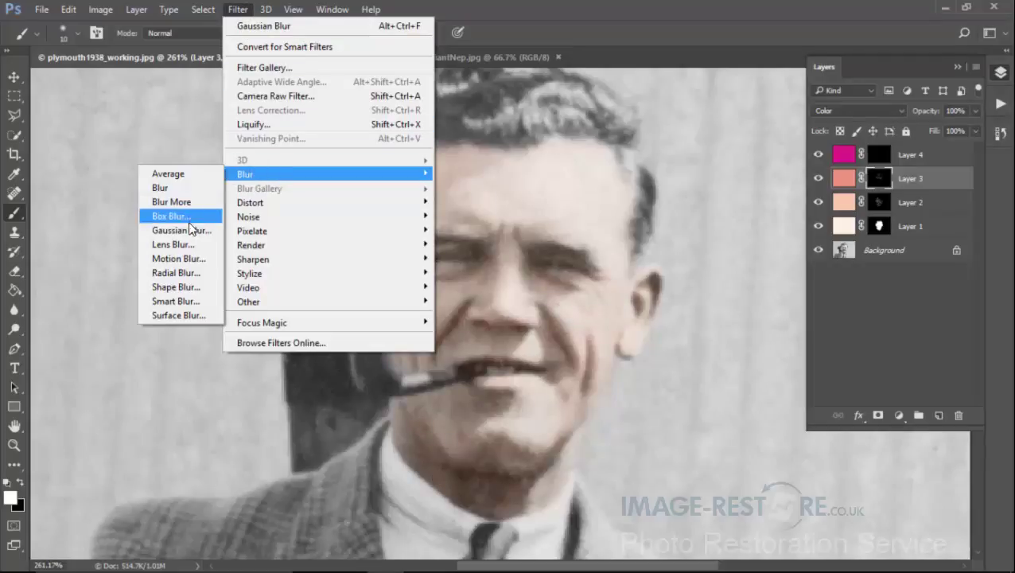
left_click(182, 230)
left_click_drag(519, 103, 797, 220)
type("2")
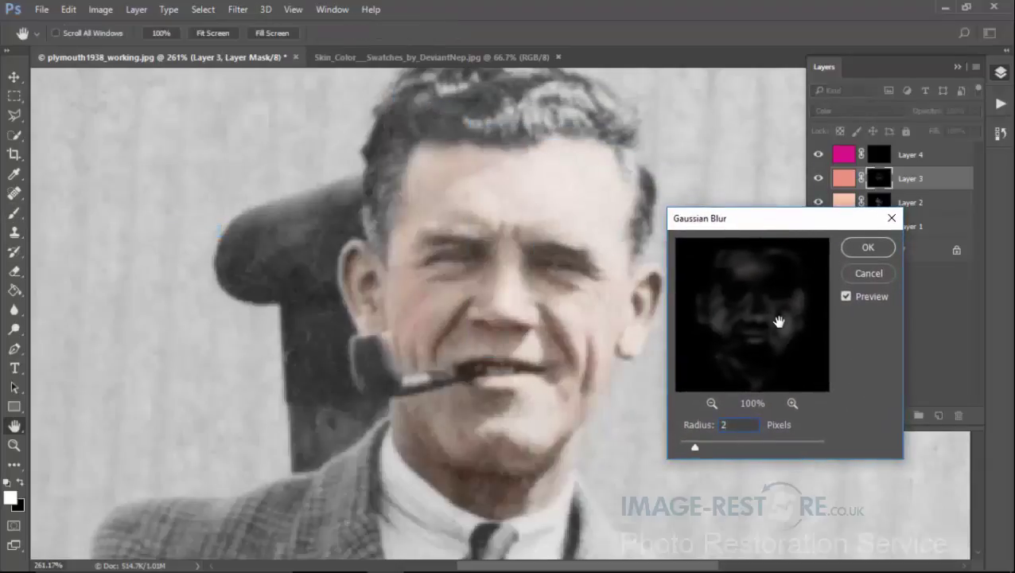
left_click_drag(776, 326, 778, 329)
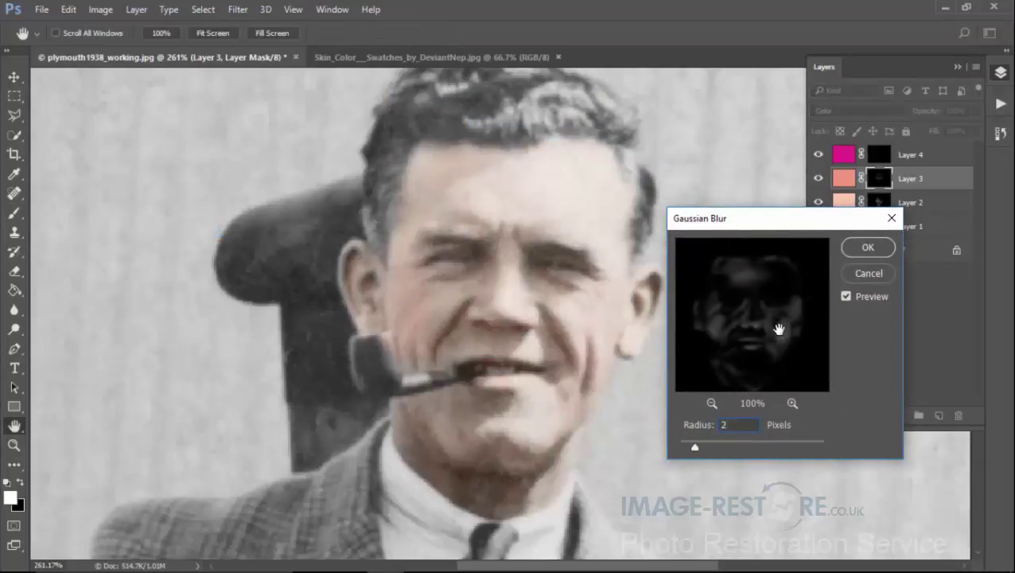
left_click(869, 247)
key("bracketleft")
key("bracketleft")
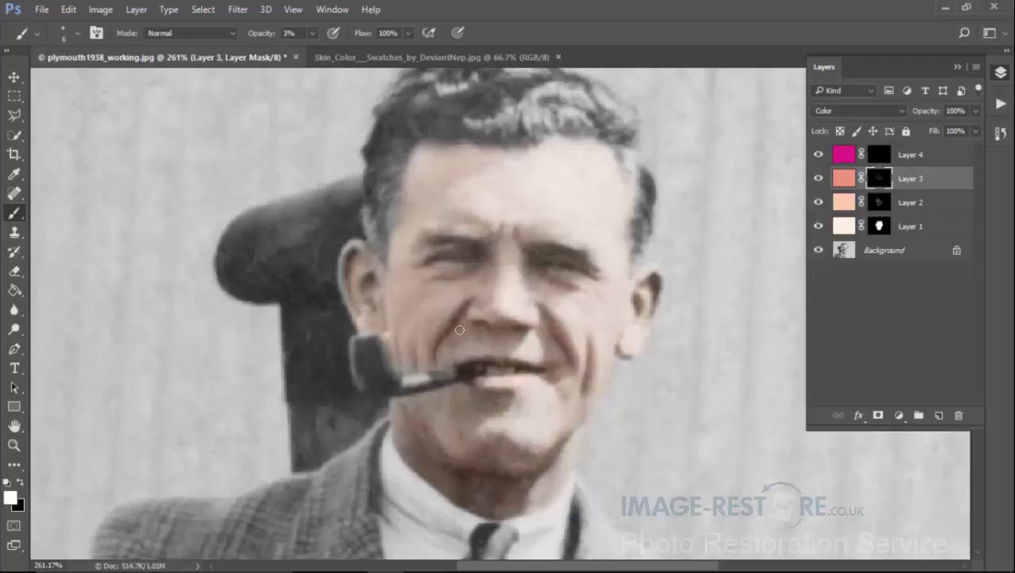
- At 1% brush opacity, faintly paint Layer 4's magenta over cheek, chin and forehead; zoom out
left_click(879, 154)
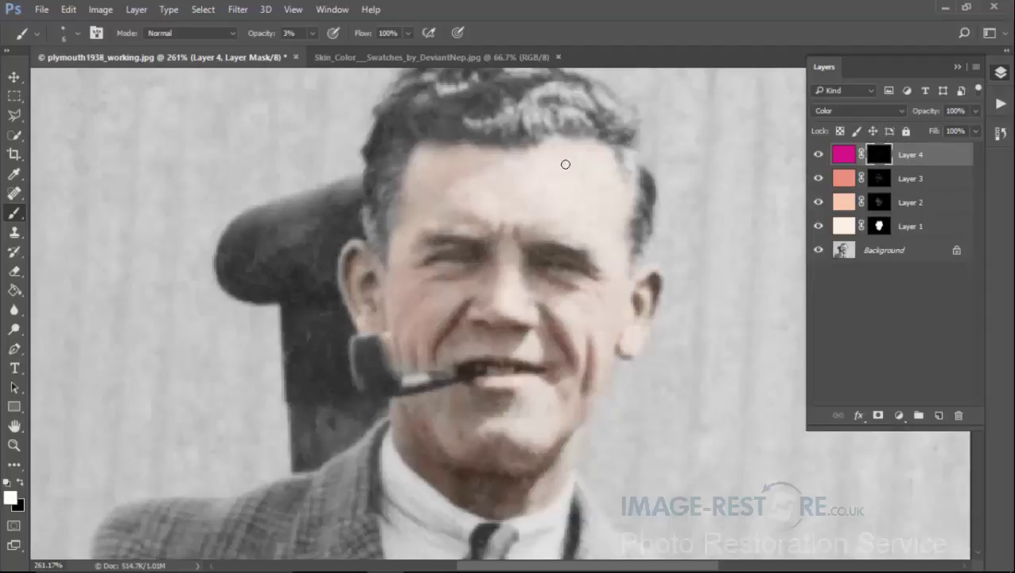
double_click(288, 33)
type("1")
key("bracketright")
key("bracketright")
key("bracketright")
key("bracketright")
key("bracketright")
key("bracketright")
key("bracketright")
key("bracketright")
key("bracketright")
mouse_move(425, 303)
left_mouse_down()
mouse_move(432, 335)
mouse_move(457, 305)
mouse_move(448, 324)
mouse_move(425, 332)
mouse_move(435, 298)
mouse_move(487, 263)
mouse_move(433, 304)
mouse_move(415, 335)
mouse_move(422, 341)
mouse_move(436, 218)
mouse_move(575, 281)
mouse_move(568, 329)
mouse_move(556, 329)
mouse_move(555, 385)
mouse_move(495, 422)
left_mouse_up()
key("bracketleft")
key("bracketleft")
mouse_move(465, 481)
left_mouse_down()
mouse_move(394, 301)
mouse_move(380, 311)
mouse_move(431, 203)
mouse_move(471, 223)
mouse_move(578, 210)
mouse_move(599, 266)
mouse_move(547, 198)
mouse_move(630, 310)
left_mouse_up()
left_click(13, 444)
left_click_drag(558, 374, 580, 390)
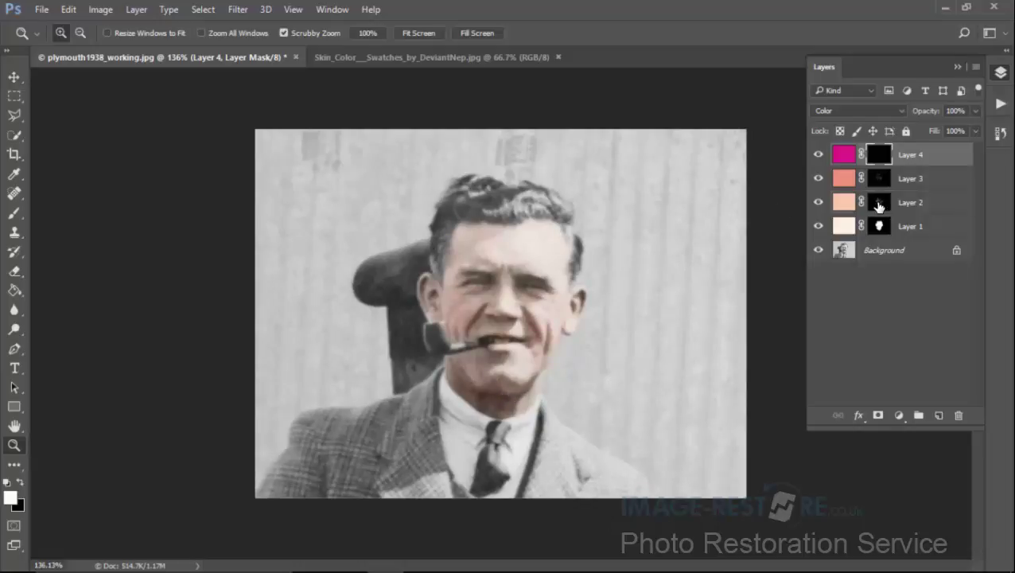
- Paint Layer 2's mask at 5% brush opacity to strengthen the peach blush on both cheeks
left_click(880, 181)
left_click(878, 202)
left_click(14, 213)
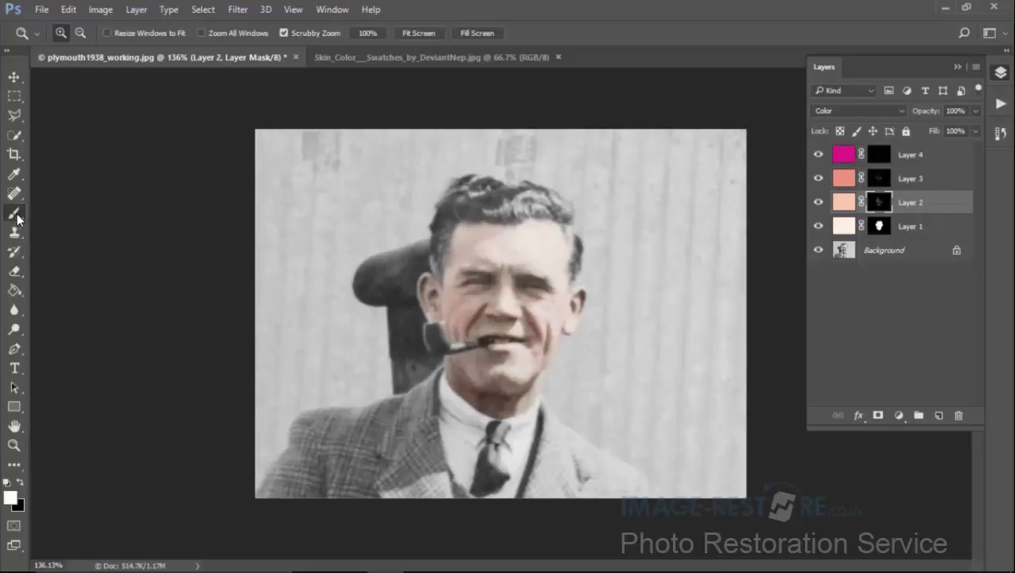
type("5")
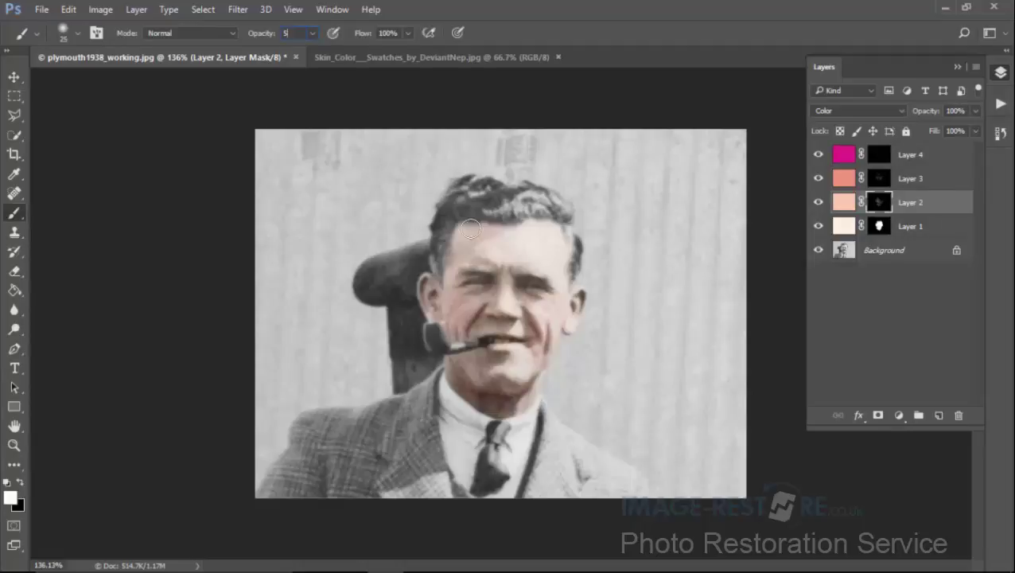
key("Return")
mouse_move(437, 292)
left_mouse_down()
mouse_move(486, 304)
mouse_move(478, 335)
mouse_move(533, 317)
mouse_move(538, 332)
mouse_move(523, 330)
mouse_move(515, 309)
mouse_move(472, 303)
mouse_move(457, 320)
mouse_move(529, 299)
mouse_move(490, 277)
mouse_move(463, 277)
mouse_move(460, 297)
mouse_move(505, 260)
mouse_move(510, 272)
mouse_move(476, 257)
mouse_move(540, 260)
mouse_move(559, 287)
mouse_move(560, 322)
mouse_move(576, 309)
mouse_move(521, 393)
mouse_move(488, 359)
mouse_move(460, 361)
mouse_move(462, 374)
mouse_move(524, 388)
mouse_move(444, 298)
mouse_move(435, 304)
mouse_move(457, 273)
mouse_move(513, 241)
mouse_move(555, 248)
left_mouse_up()
- Paint Layer 4's mask at 1% opacity with smaller brushes for a faint magenta tint near the lips
left_click(879, 156)
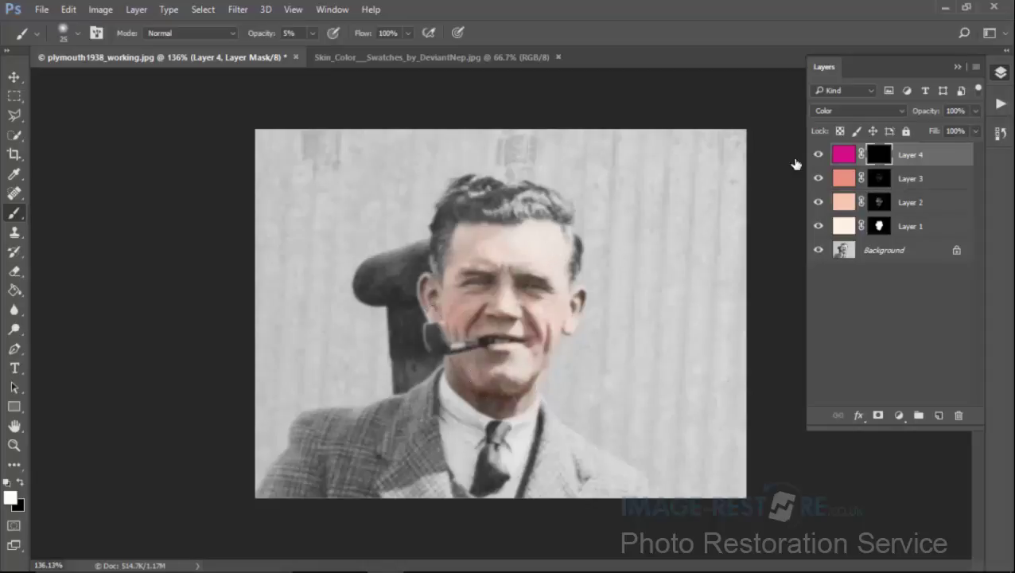
left_click(289, 32)
key("Return")
mouse_move(545, 328)
left_mouse_down()
mouse_move(531, 362)
mouse_move(527, 328)
left_mouse_up()
key("bracketleft")
key("bracketleft")
key("bracketright")
key("bracketright")
- Add a new Layer 5 and fill it with a dark brown foreground colour
left_click(939, 415)
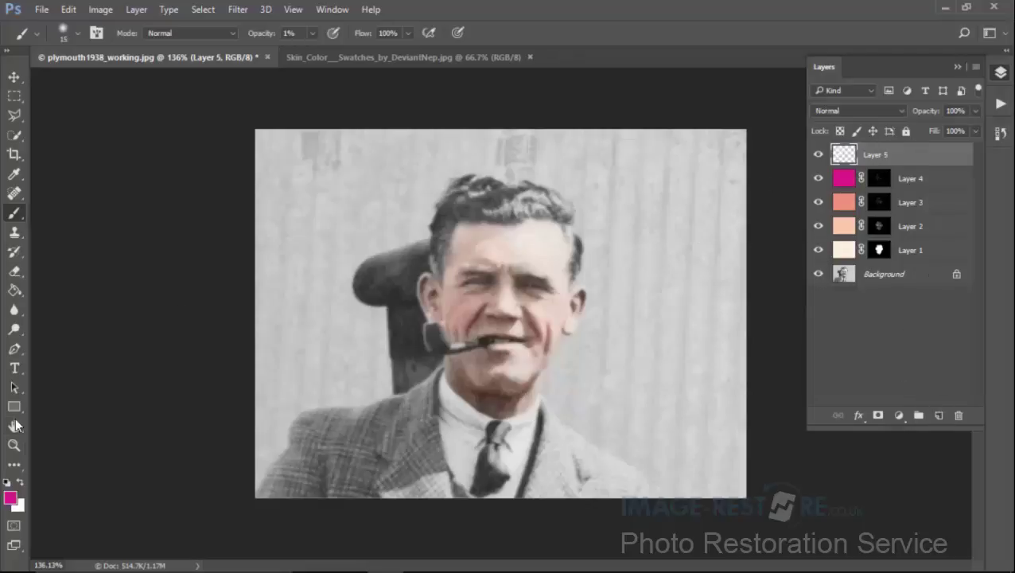
left_click(10, 497)
left_click(523, 310)
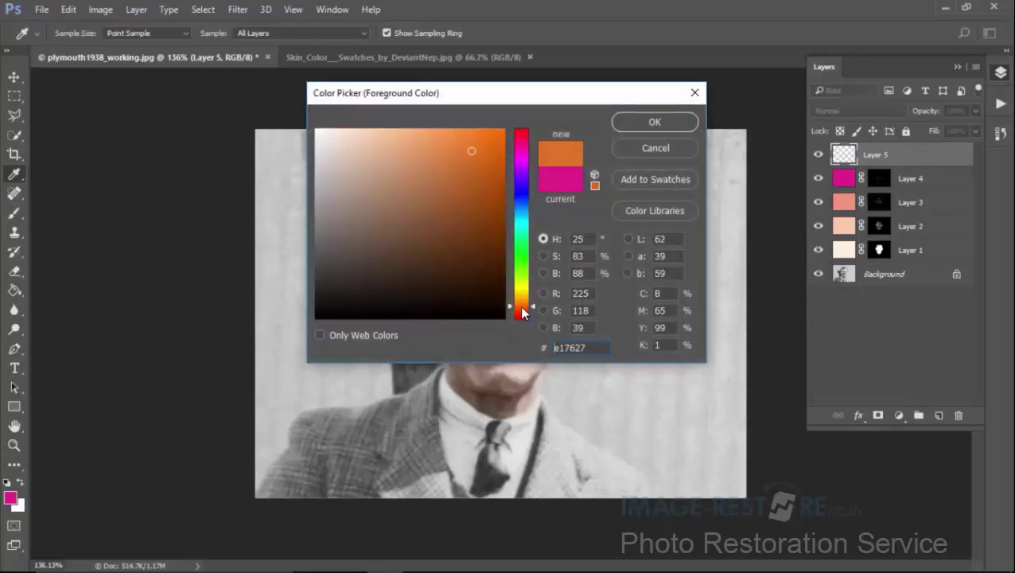
left_click(417, 262)
left_click(655, 123)
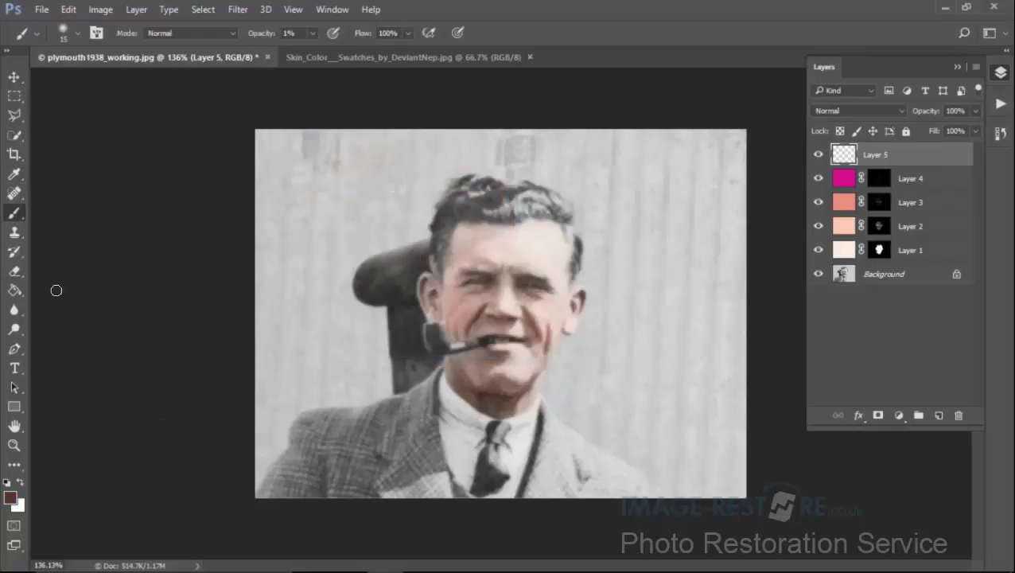
key("g")
left_click(648, 189)
- Set Layer 5 to Color Burn at 16% opacity and add a Hide All layer mask
left_click(865, 109)
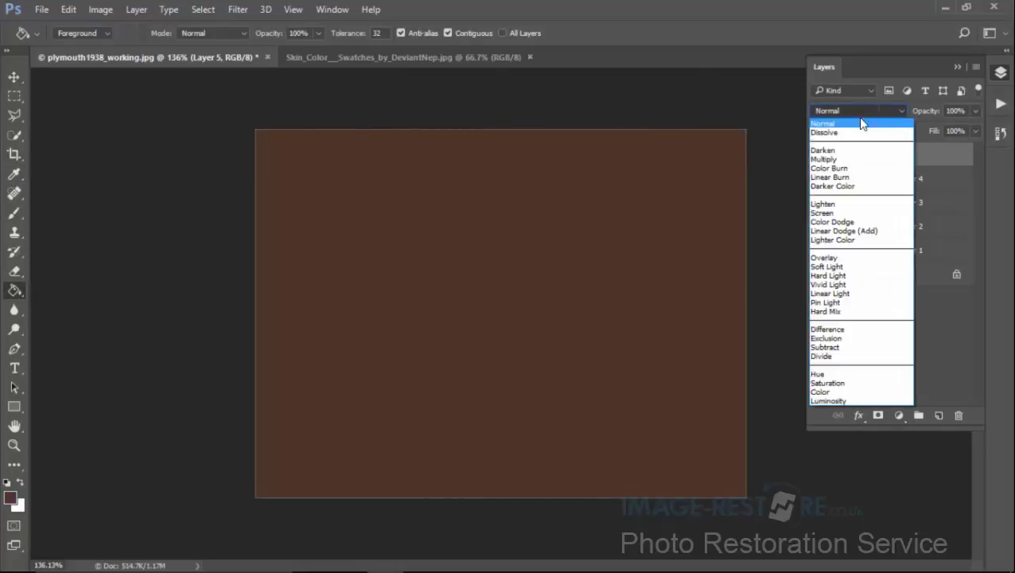
left_click(847, 168)
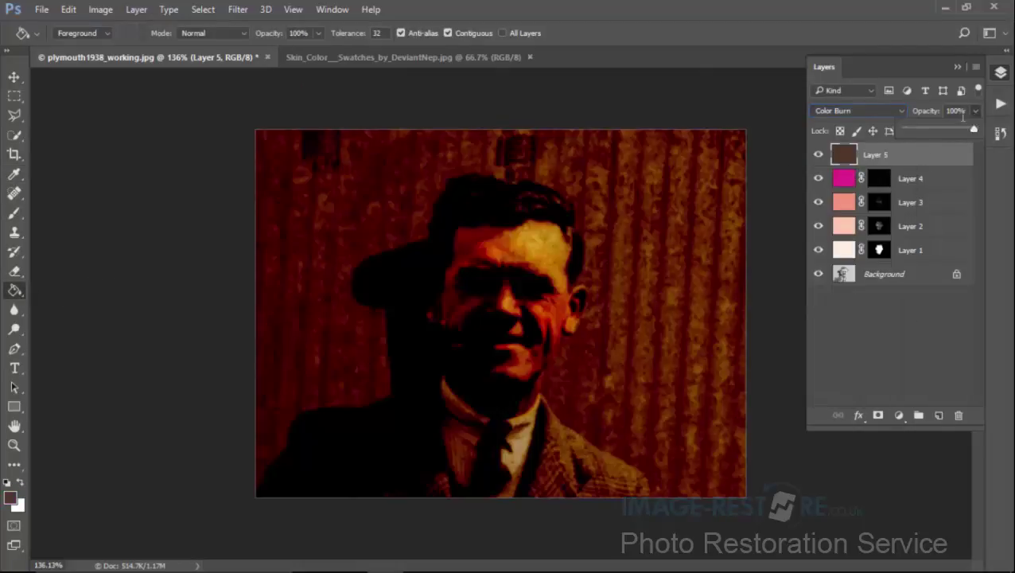
left_click(919, 131)
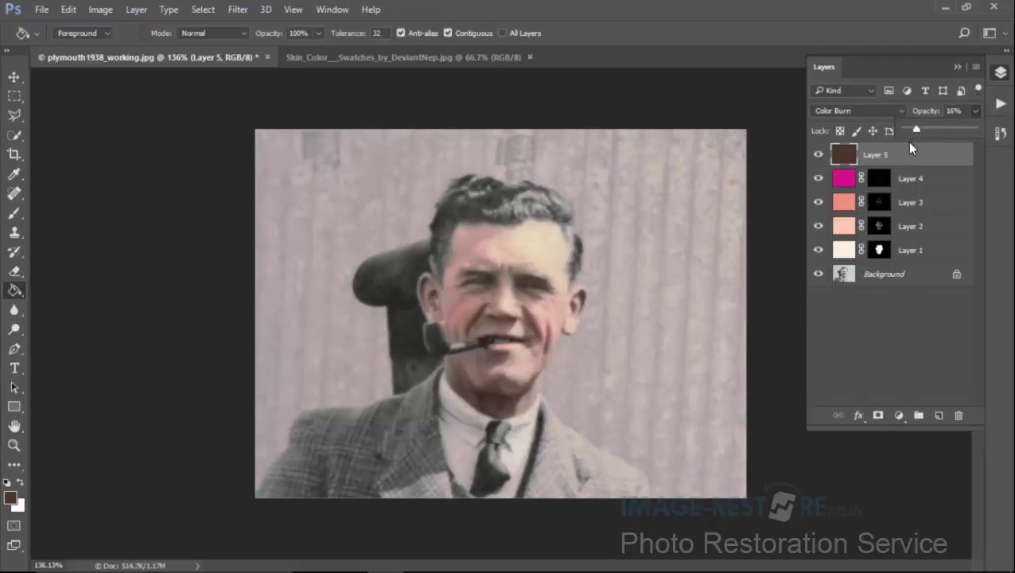
left_click(136, 10)
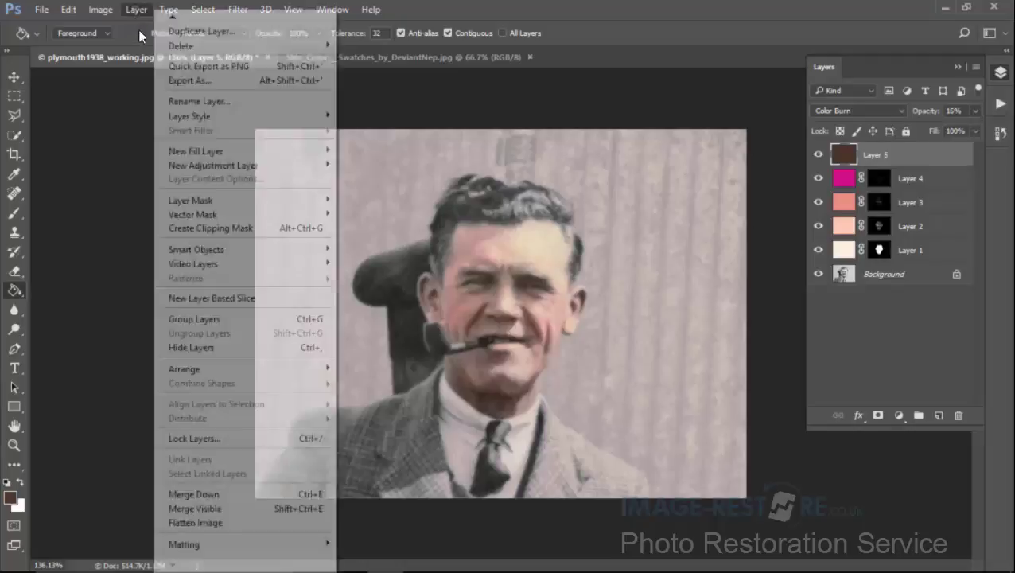
mouse_move(214, 202)
left_click(105, 213)
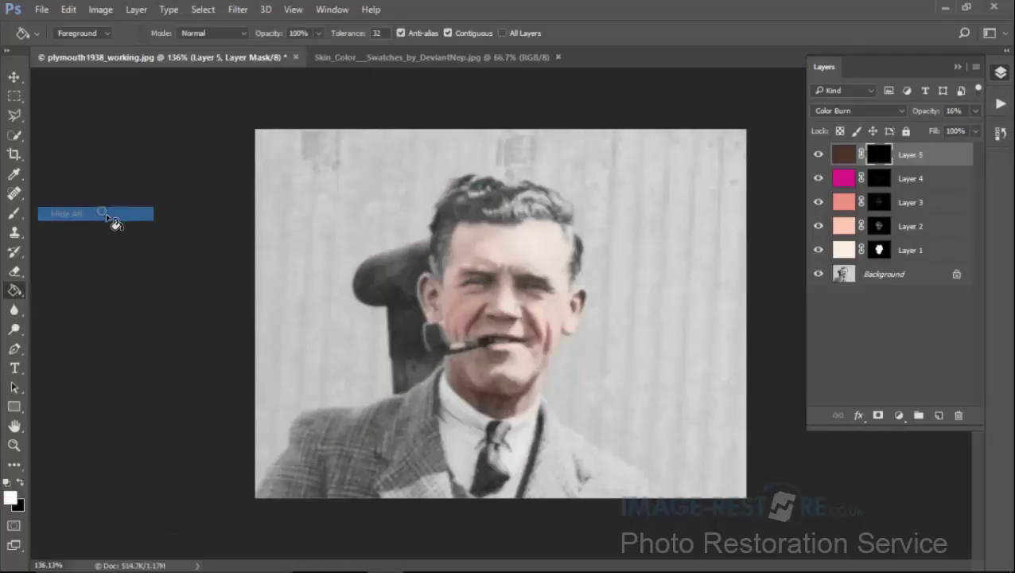
left_click(18, 213)
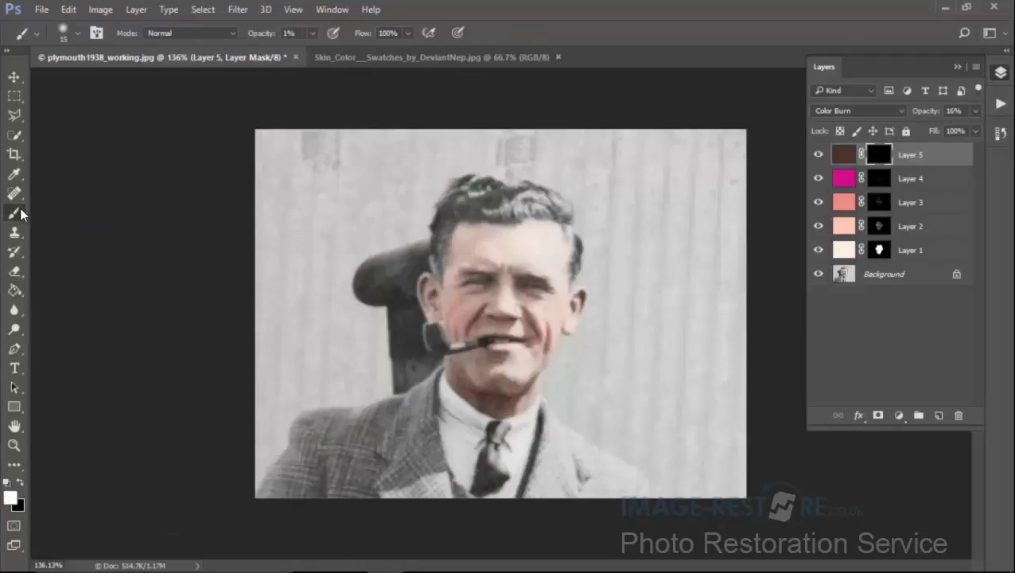
- Paint Layer 5's mask at about 12% opacity, brush size 30, to reveal the brown burn over the face
left_click_drag(312, 34, 321, 50)
key("bracketright")
mouse_move(465, 262)
left_mouse_down()
mouse_move(467, 295)
mouse_move(492, 324)
mouse_move(513, 303)
mouse_move(495, 266)
mouse_move(466, 319)
mouse_move(516, 245)
mouse_move(494, 276)
mouse_move(468, 248)
mouse_move(450, 310)
mouse_move(472, 331)
mouse_move(514, 318)
mouse_move(505, 298)
mouse_move(497, 381)
mouse_move(473, 381)
mouse_move(501, 373)
mouse_move(535, 309)
mouse_move(519, 292)
mouse_move(531, 251)
mouse_move(547, 247)
mouse_move(557, 275)
mouse_move(516, 237)
mouse_move(488, 240)
mouse_move(449, 261)
mouse_move(448, 282)
mouse_move(469, 290)
mouse_move(439, 296)
mouse_move(476, 234)
mouse_move(463, 232)
mouse_move(535, 249)
mouse_move(501, 278)
mouse_move(537, 270)
mouse_move(526, 294)
mouse_move(555, 309)
left_mouse_up()
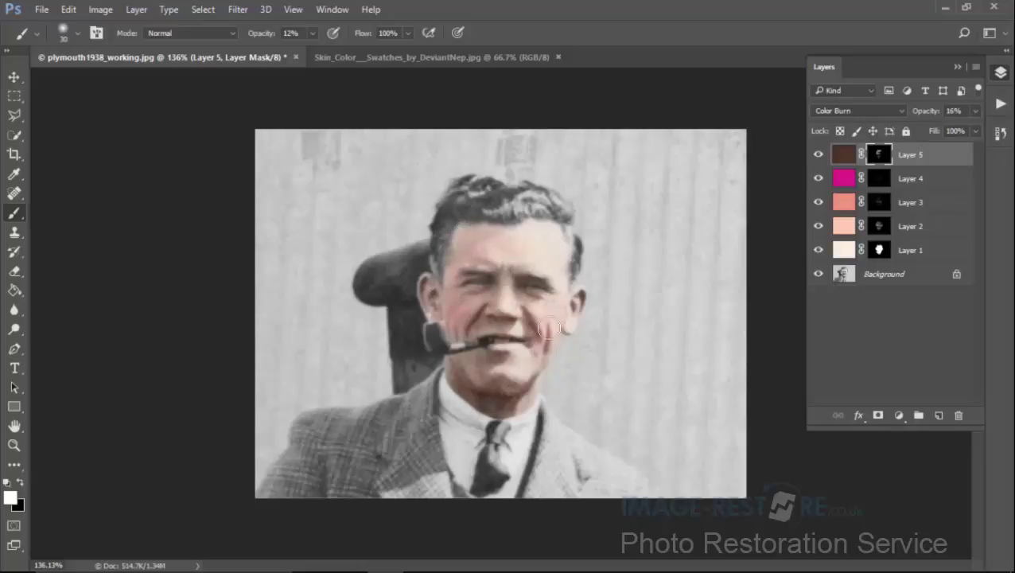
- Target Layer 3's mask with a smaller brush at 2% opacity
left_click(879, 202)
left_click_drag(309, 35, 307, 56)
key("bracketleft")
key("bracketleft")
key("bracketleft")
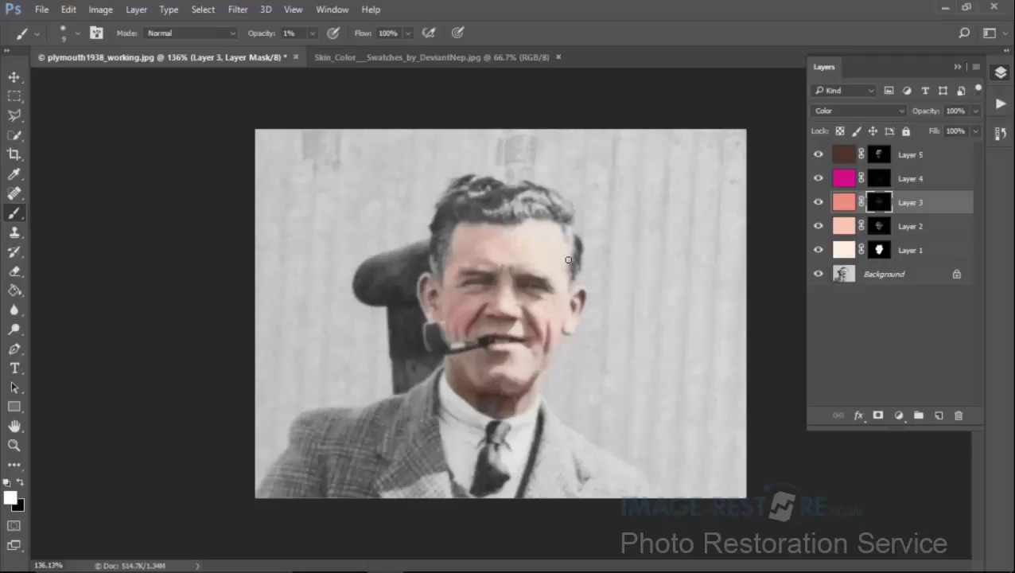
left_click(14, 444)
left_click_drag(498, 351, 521, 352)
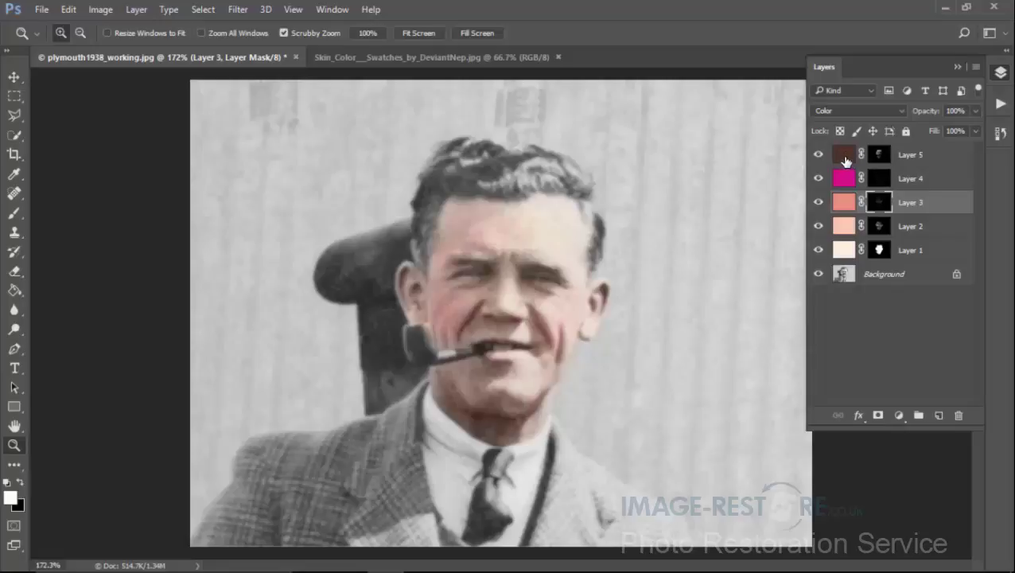
left_click(846, 112)
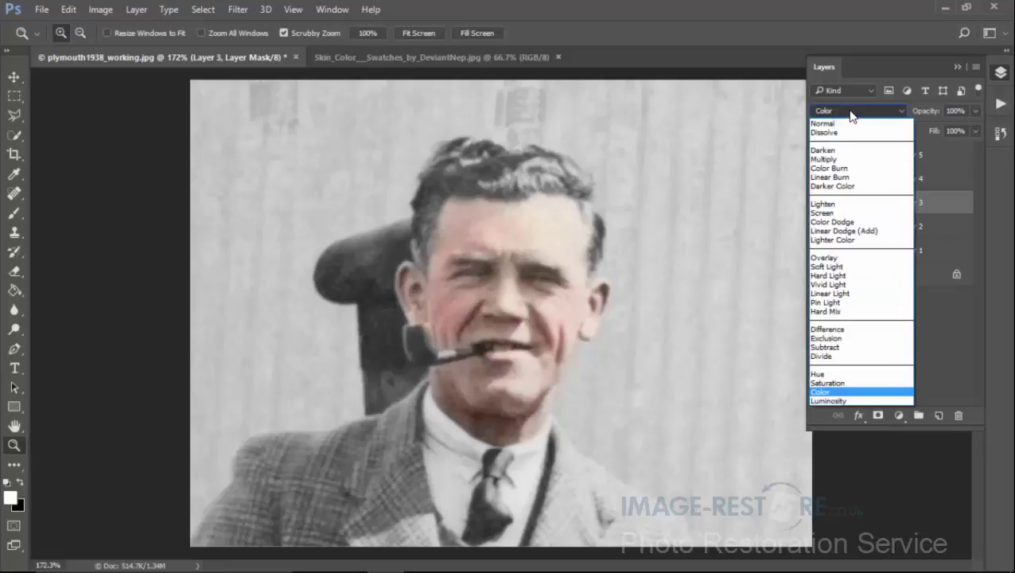
left_click(849, 110)
key("alt+bracketright")
key("alt+bracketright")
left_click(862, 110)
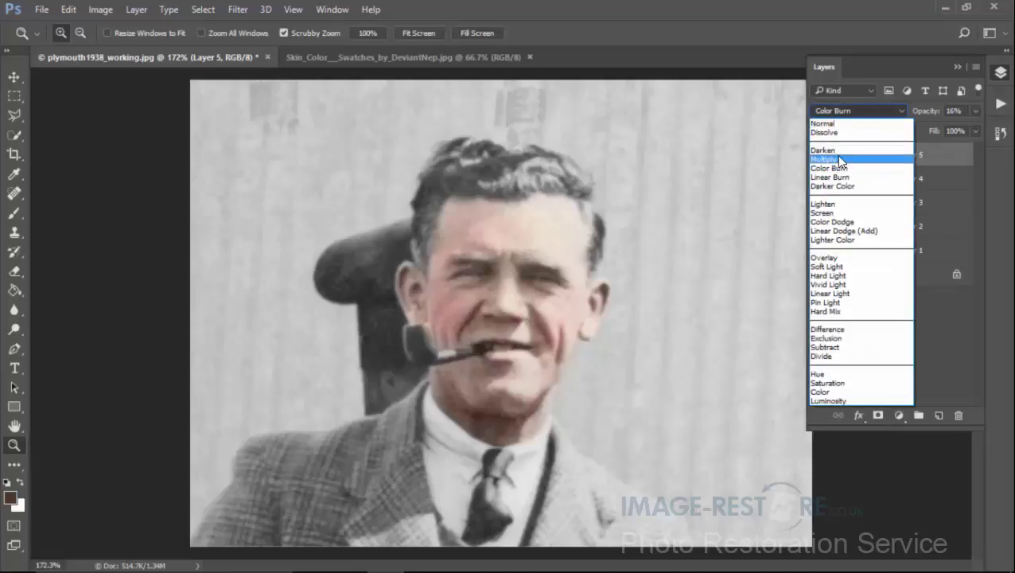
left_click(861, 111)
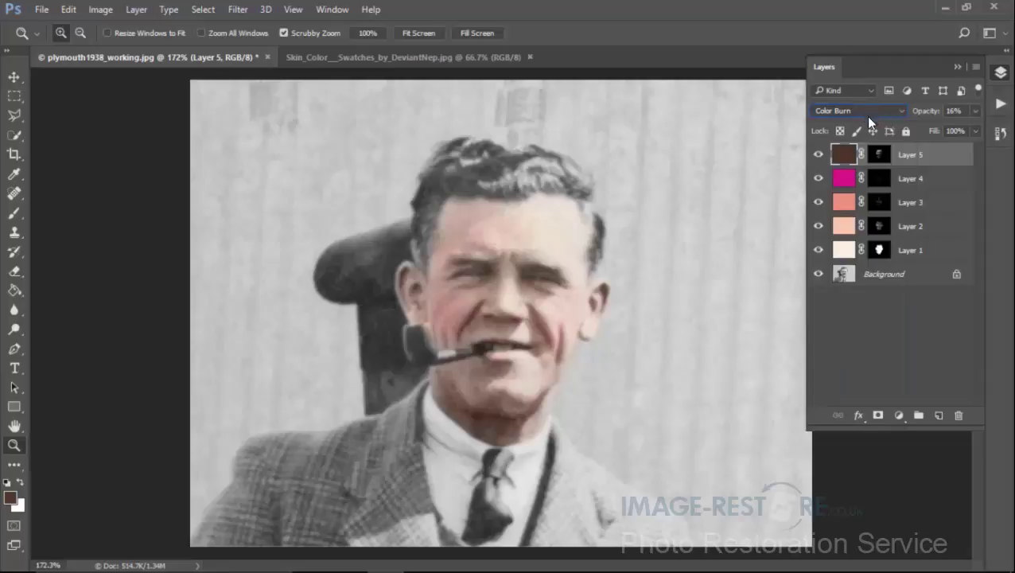